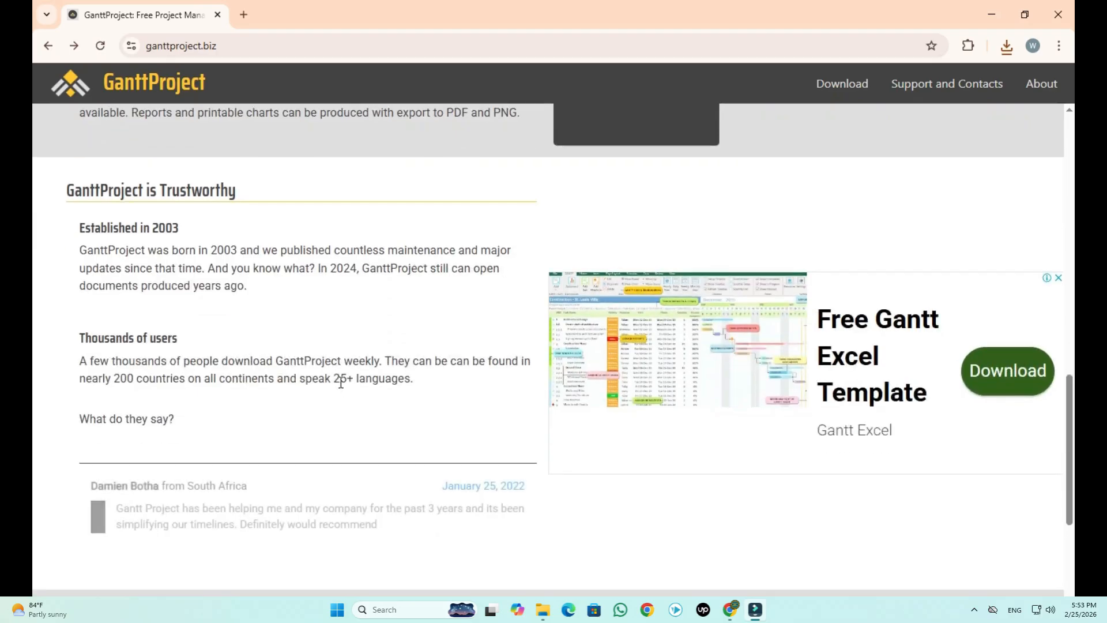
# - Examine the home page's sections on ease of use, trustworthiness, free licensing and the intended audience
pyautogui.scroll(-1, 340, 383)
pyautogui.scroll(-1, 340, 382)
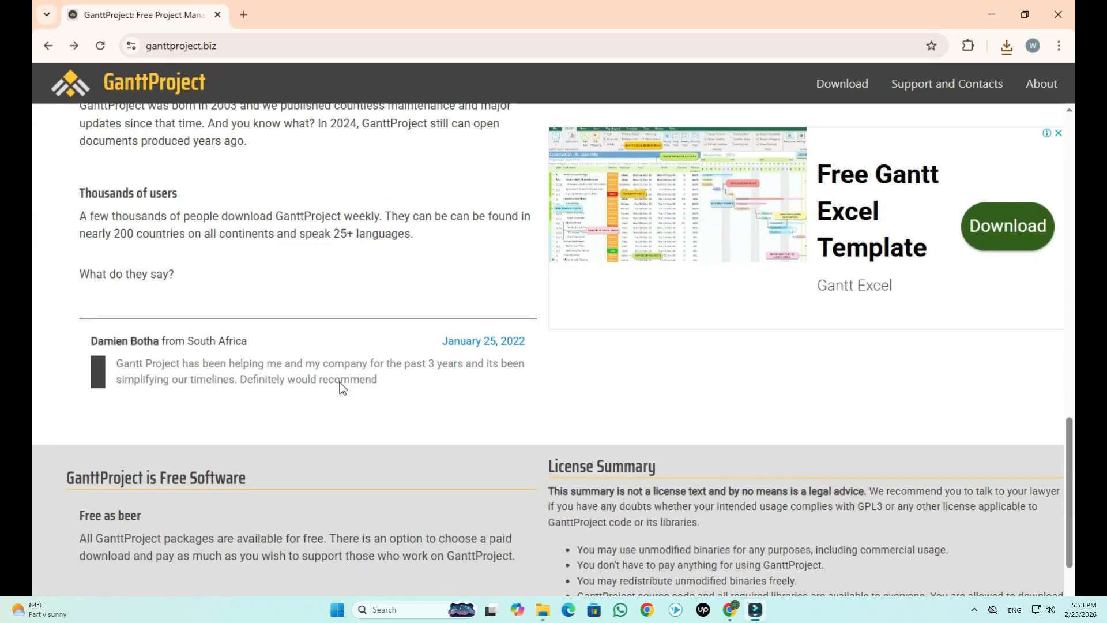
pyautogui.scroll(-1, 340, 382)
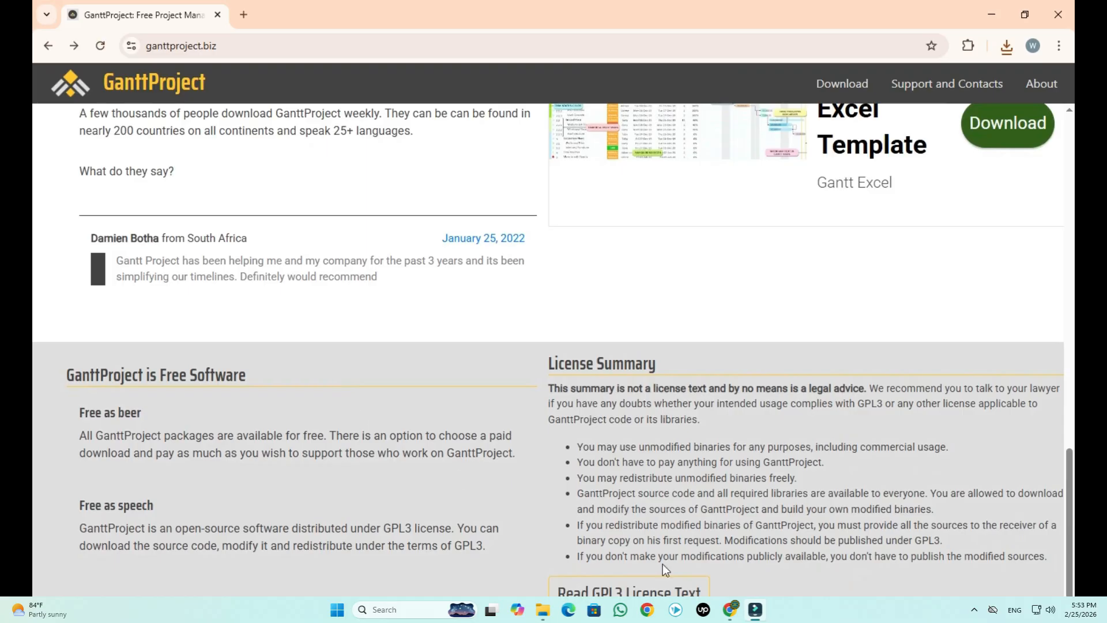
pyautogui.scroll(2, 419, 493)
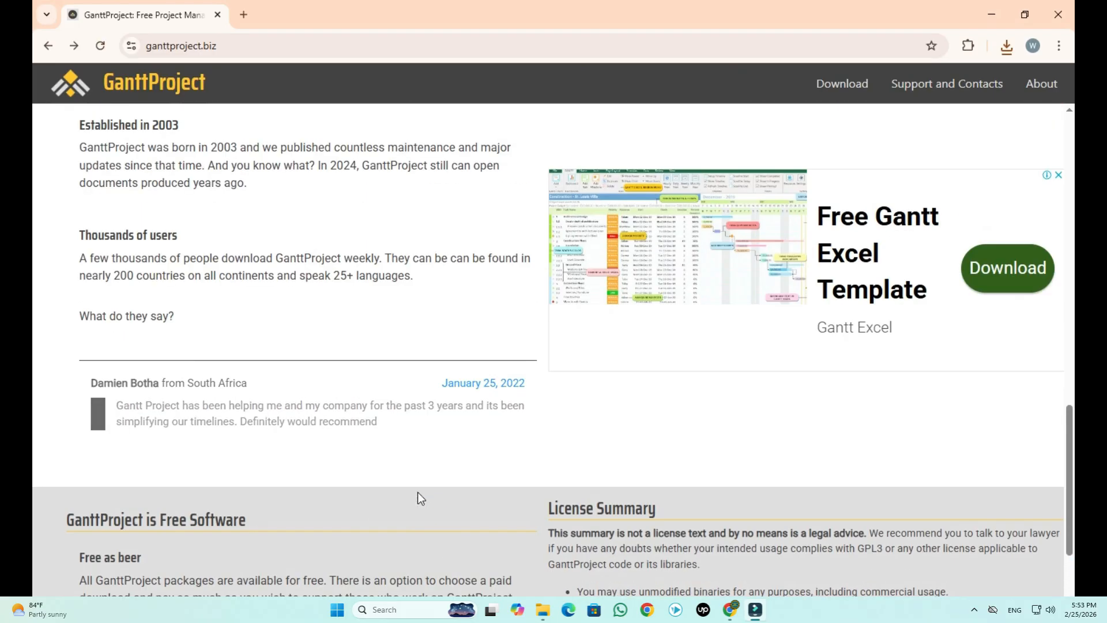
pyautogui.scroll(3, 418, 492)
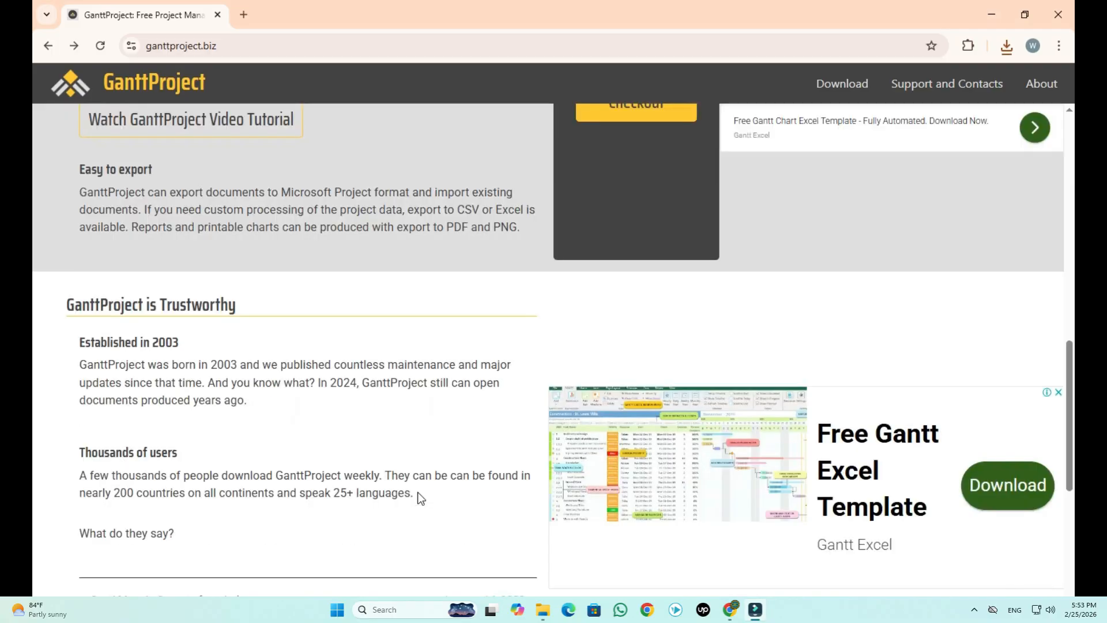
pyautogui.scroll(3, 418, 493)
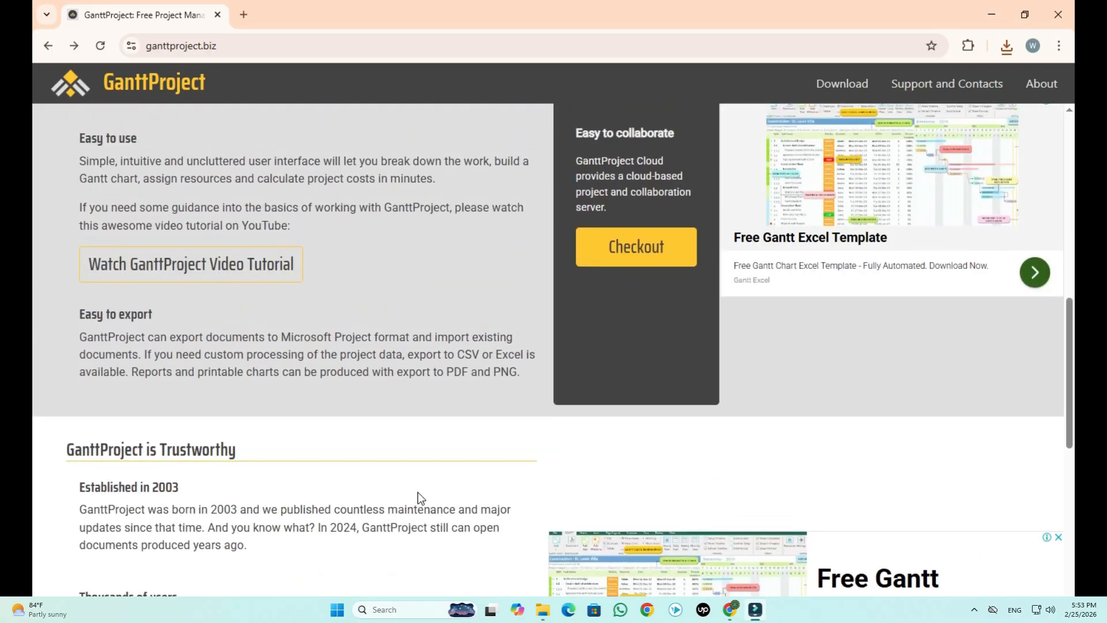
pyautogui.scroll(3, 418, 492)
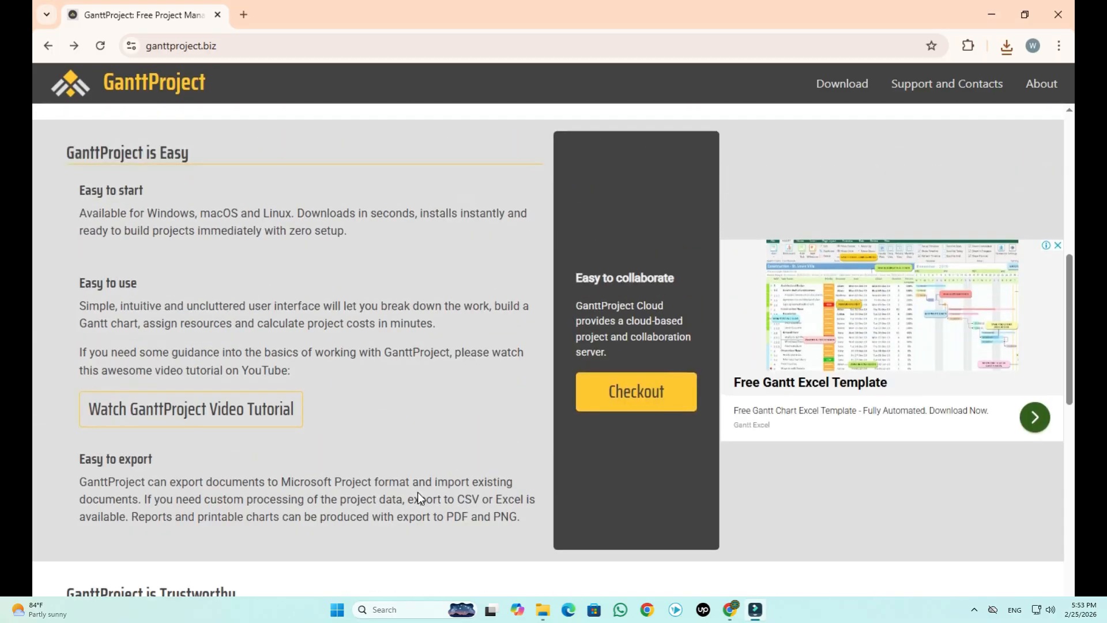
pyautogui.scroll(2, 417, 493)
pyautogui.scroll(3, 418, 492)
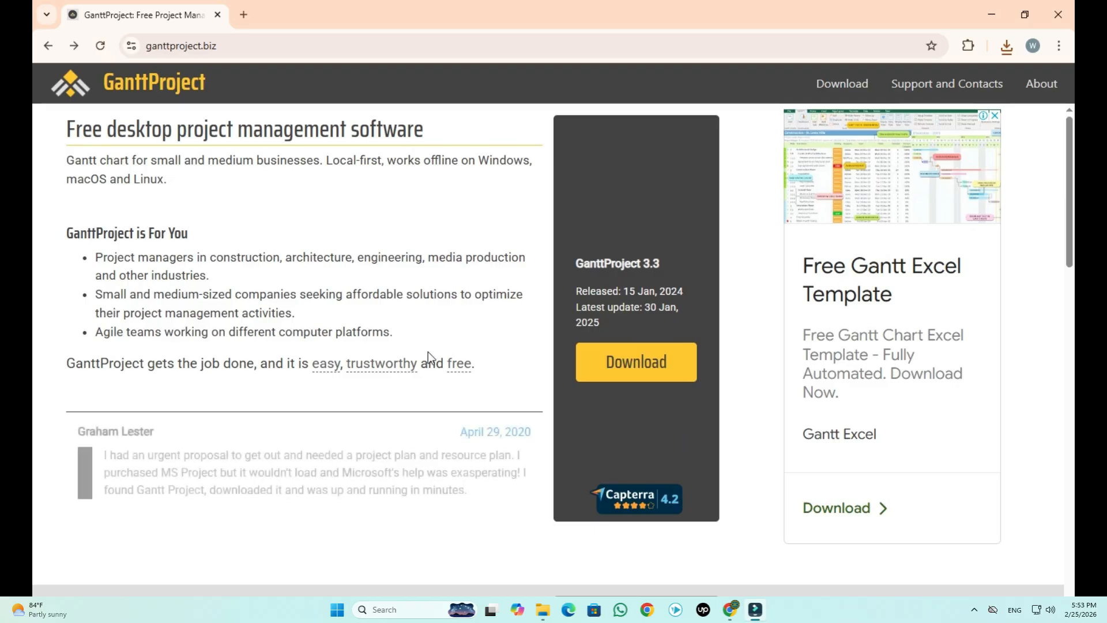
# - Go to the "easy" section of the home page and read on through to the GanttProject is Free Software section
pyautogui.click(326, 364)
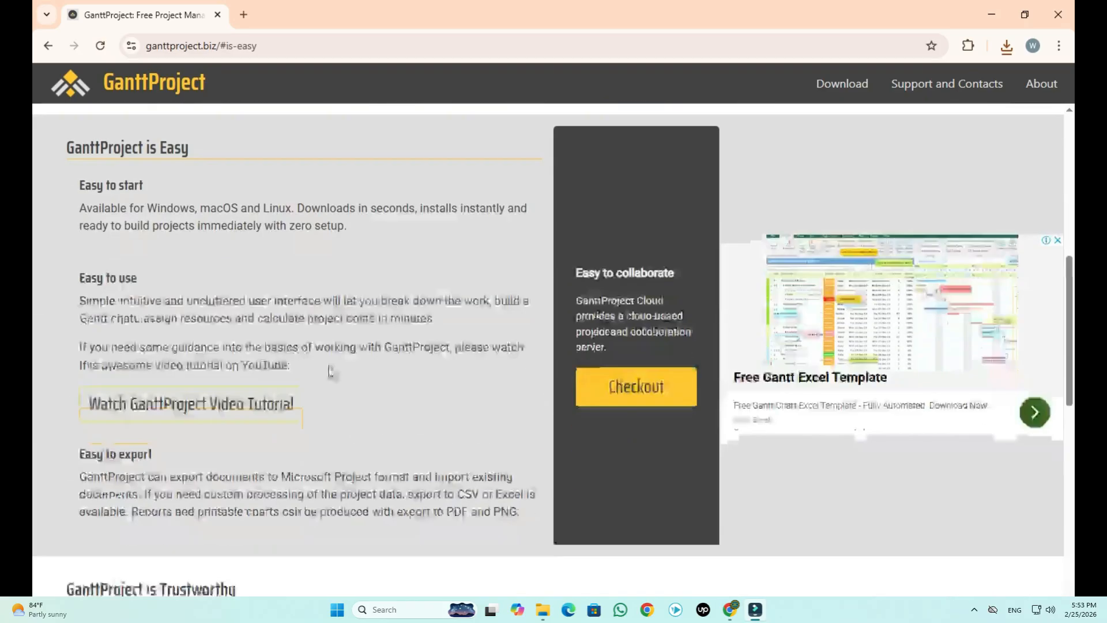
pyautogui.scroll(-2, 202, 300)
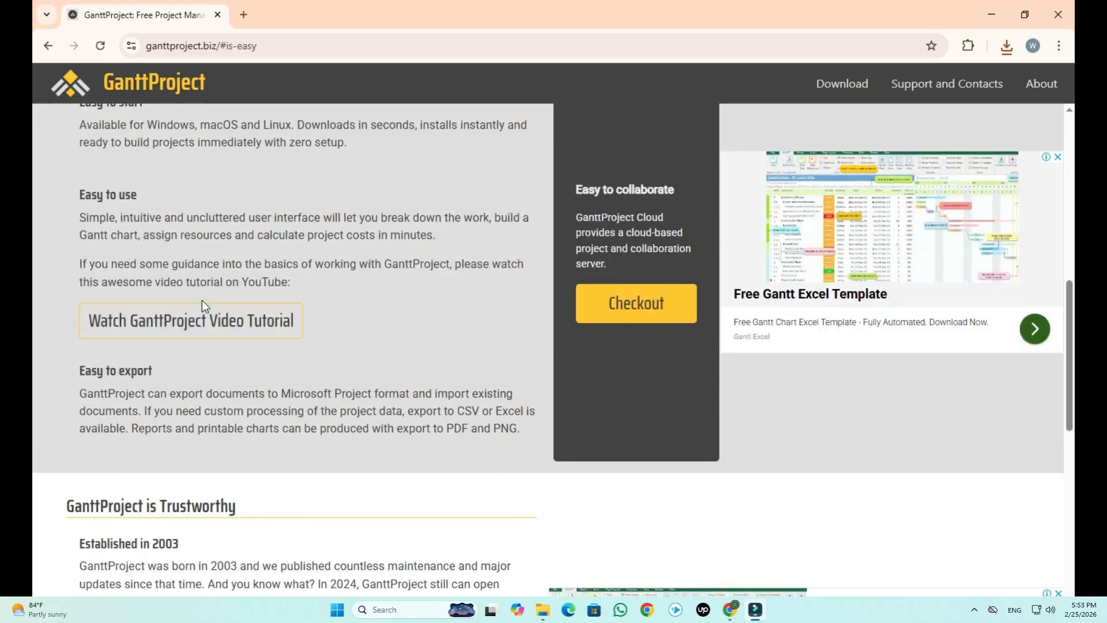
pyautogui.scroll(-2, 202, 300)
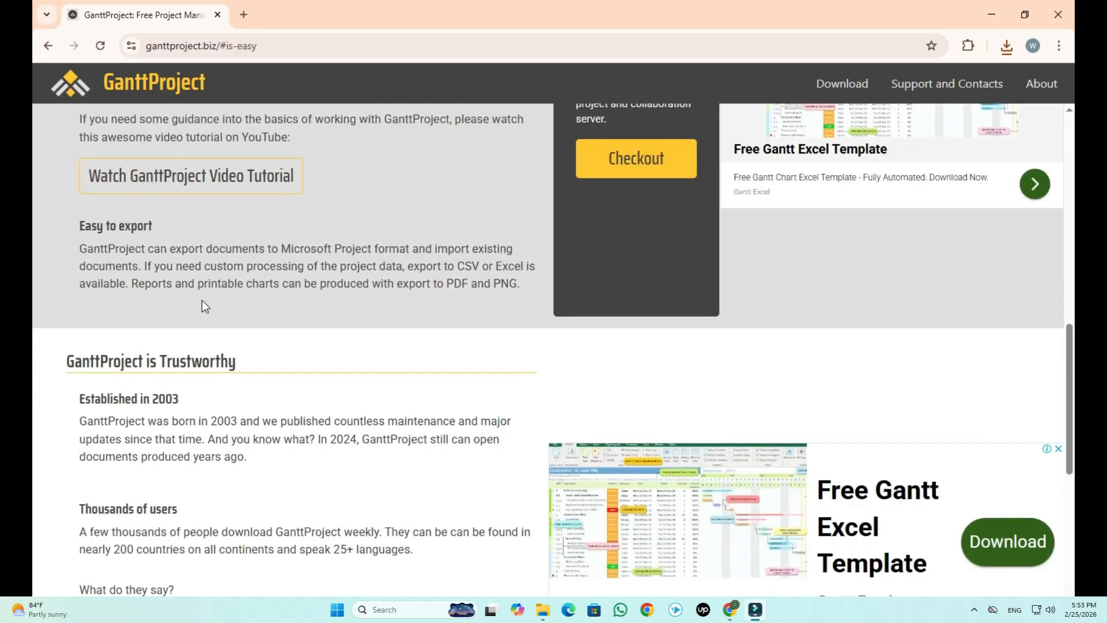
pyautogui.scroll(-4, 203, 300)
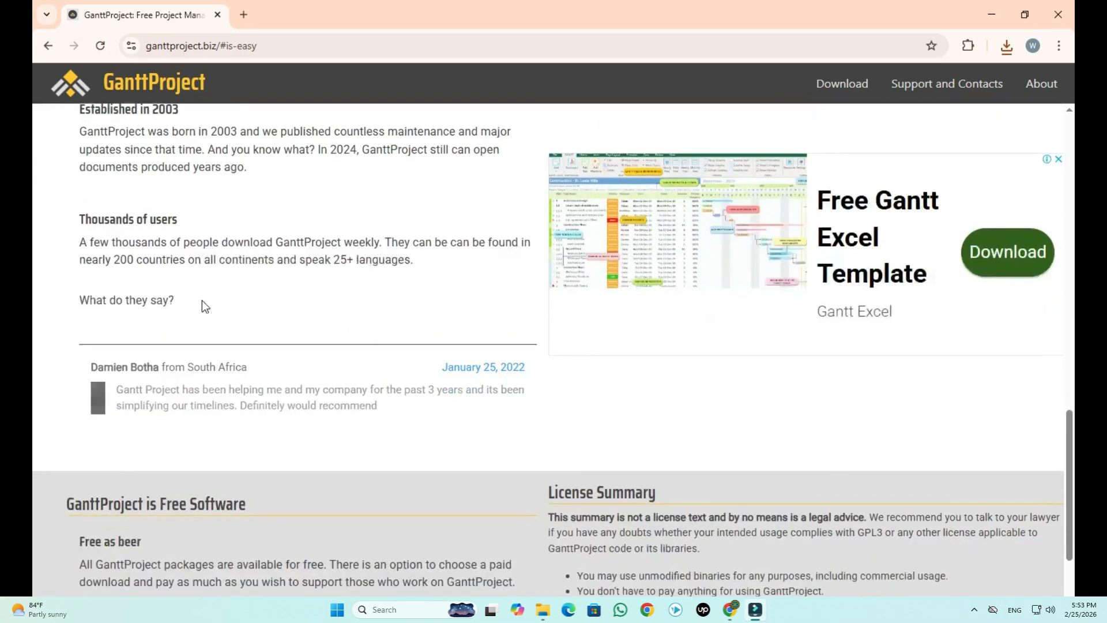
pyautogui.scroll(-1, 203, 300)
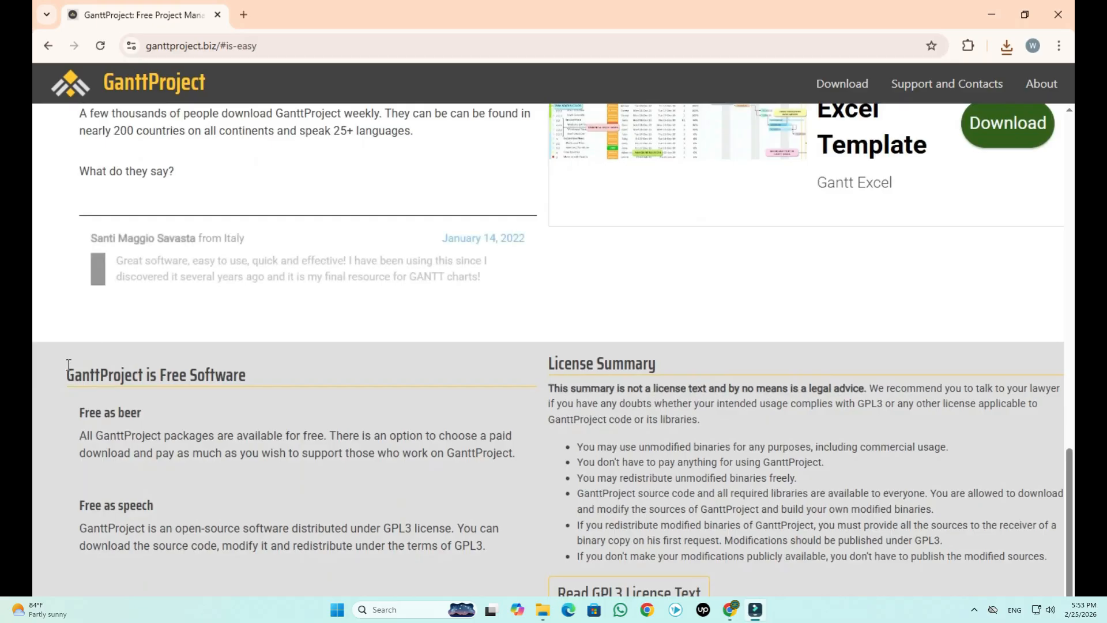
pyautogui.moveTo(60, 367); pyautogui.dragTo(367, 469)
pyautogui.click(366, 469)
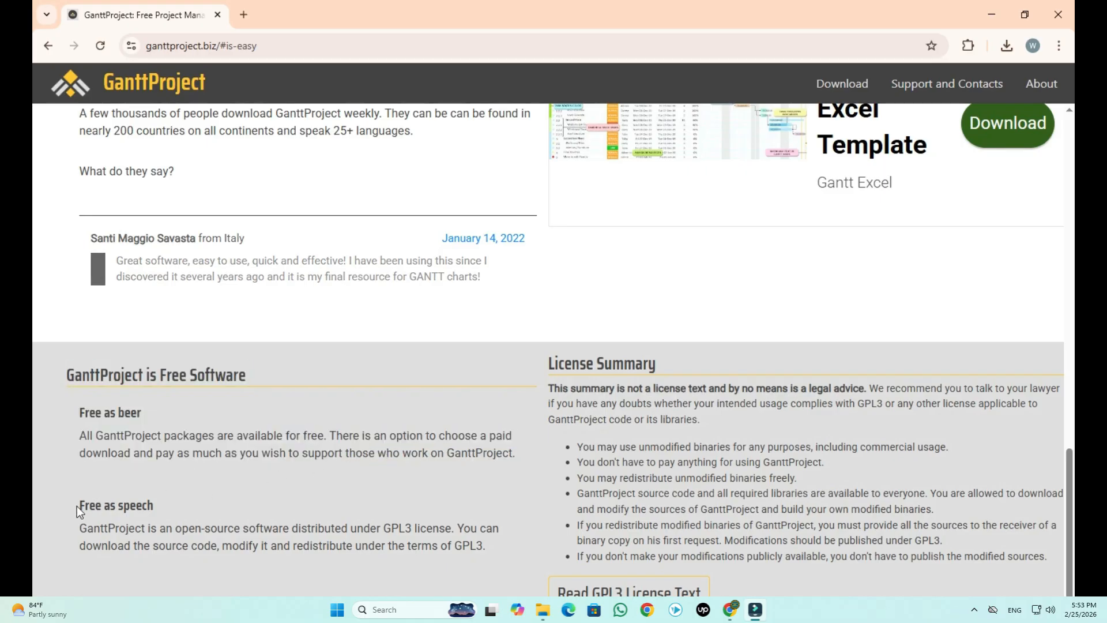
# - Open the free download page for GanttProject 3.3 and dismiss the advertisement that interrupts it
pyautogui.scroll(10, 640, 407)
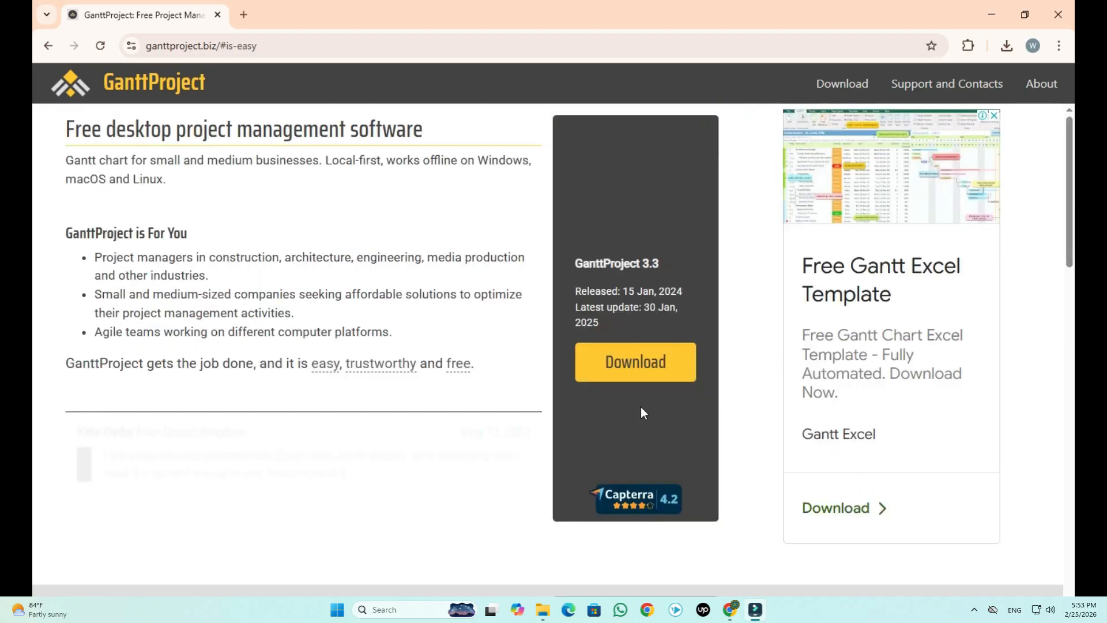
pyautogui.click(581, 374)
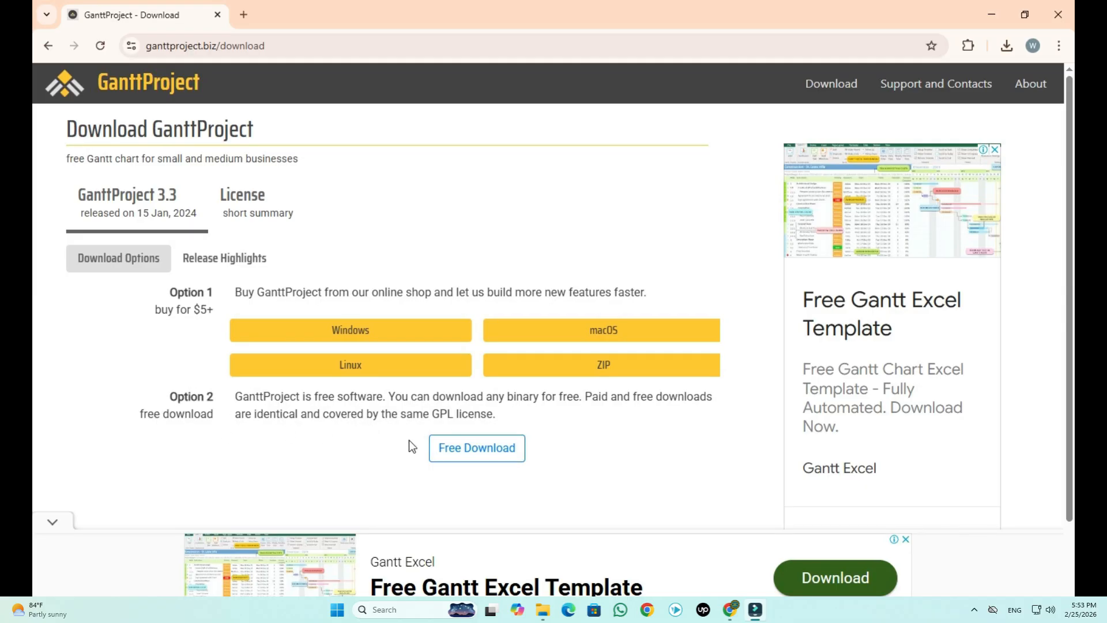
pyautogui.click(457, 455)
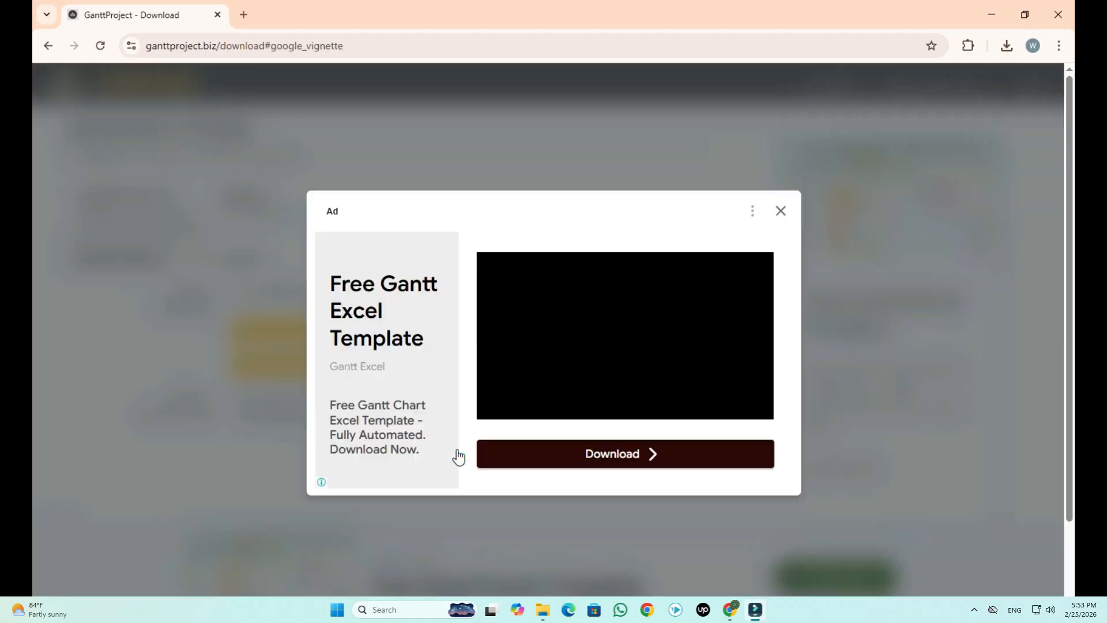
pyautogui.click(779, 216)
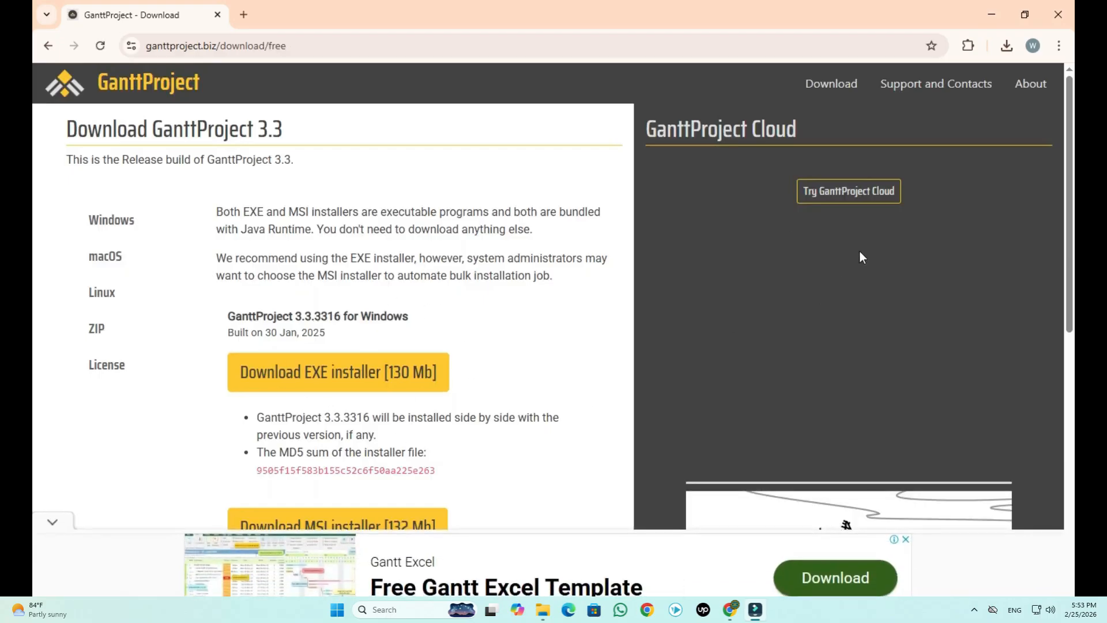
# - Check the browser's recent downloads and launch the installed GanttProject desktop application
pyautogui.click(1007, 46)
pyautogui.click(1007, 46)
pyautogui.scroll(-3, 515, 325)
pyautogui.scroll(-2, 510, 321)
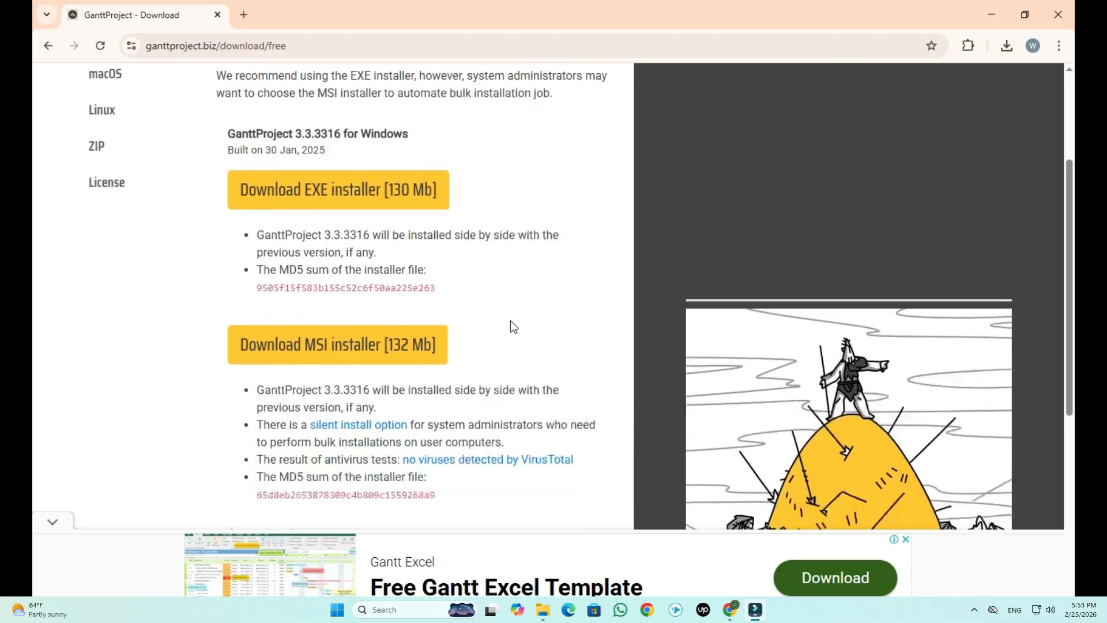
pyautogui.scroll(-4, 496, 328)
pyautogui.press('super')
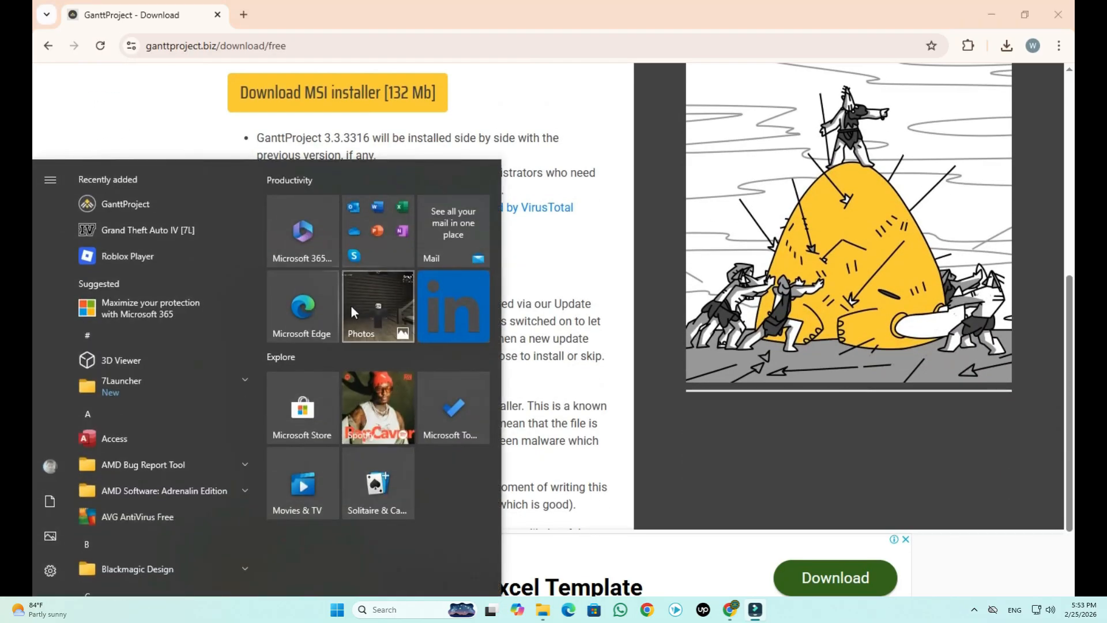
pyautogui.click(117, 204)
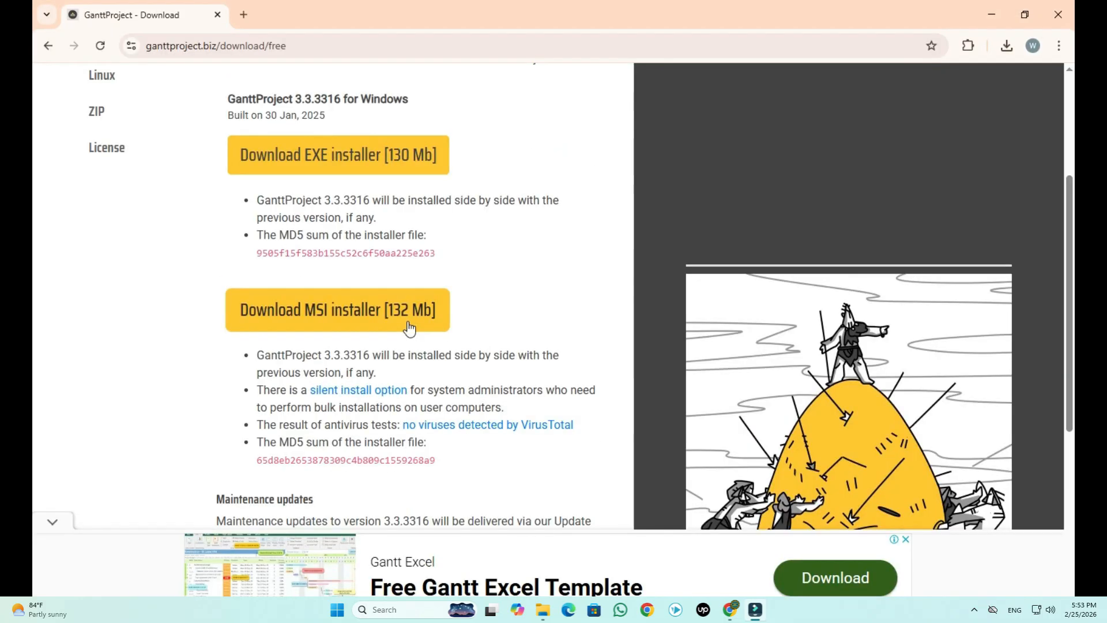
# - Review the installer, maintenance update and anti-virus notes, and open the GanttProject Cloud site to look it over
pyautogui.scroll(2, 408, 327)
pyautogui.scroll(-5, 408, 326)
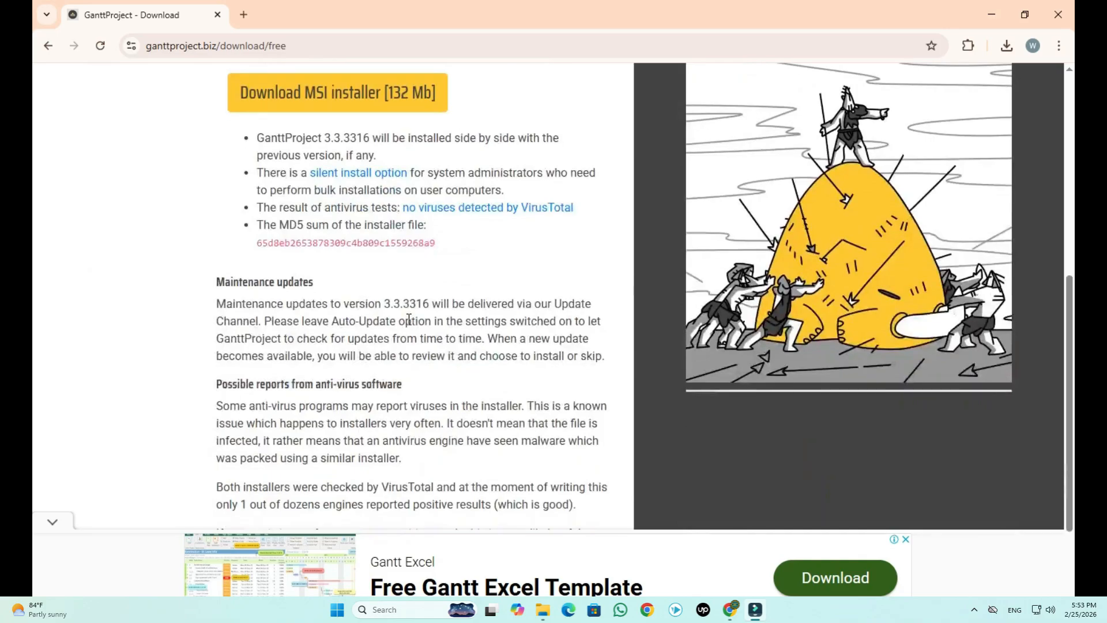
pyautogui.scroll(-3, 408, 319)
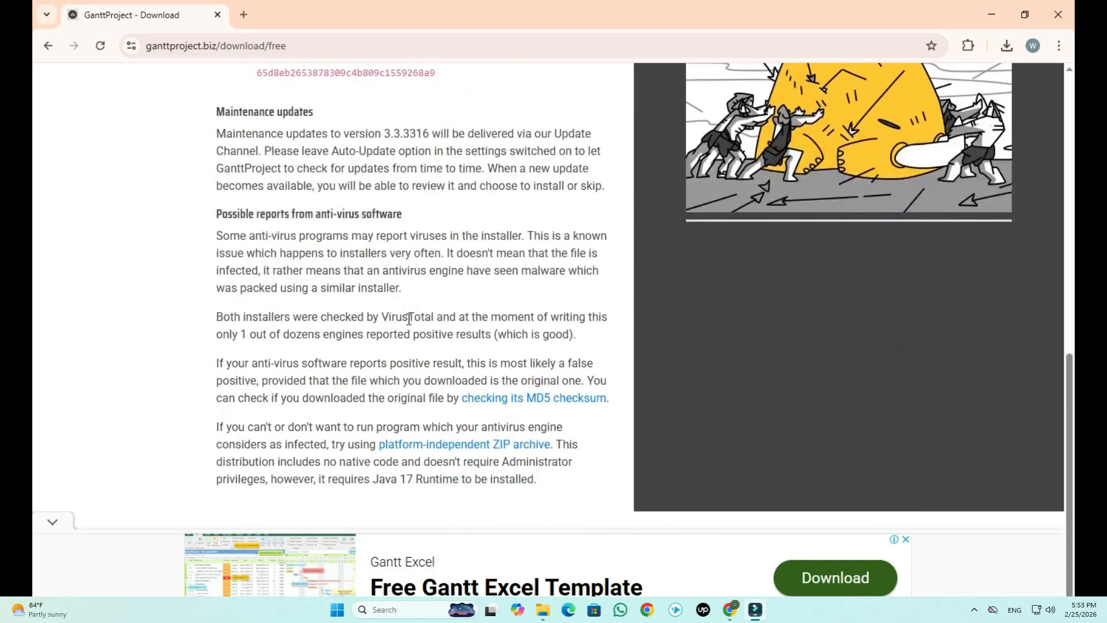
pyautogui.scroll(11, 409, 316)
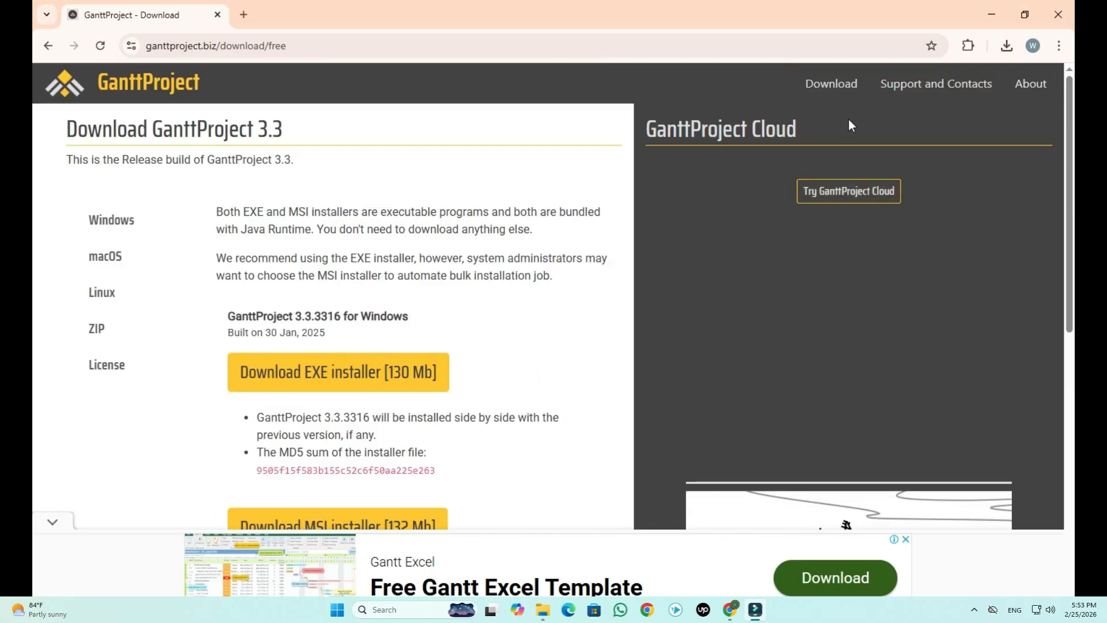
pyautogui.click(830, 193)
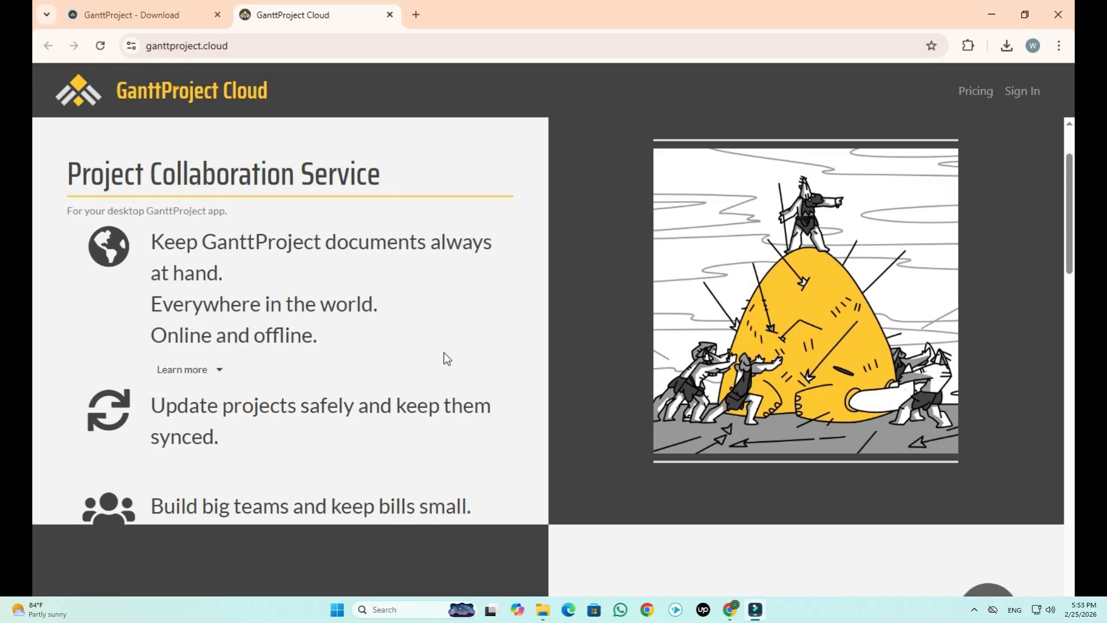
pyautogui.scroll(-2, 444, 352)
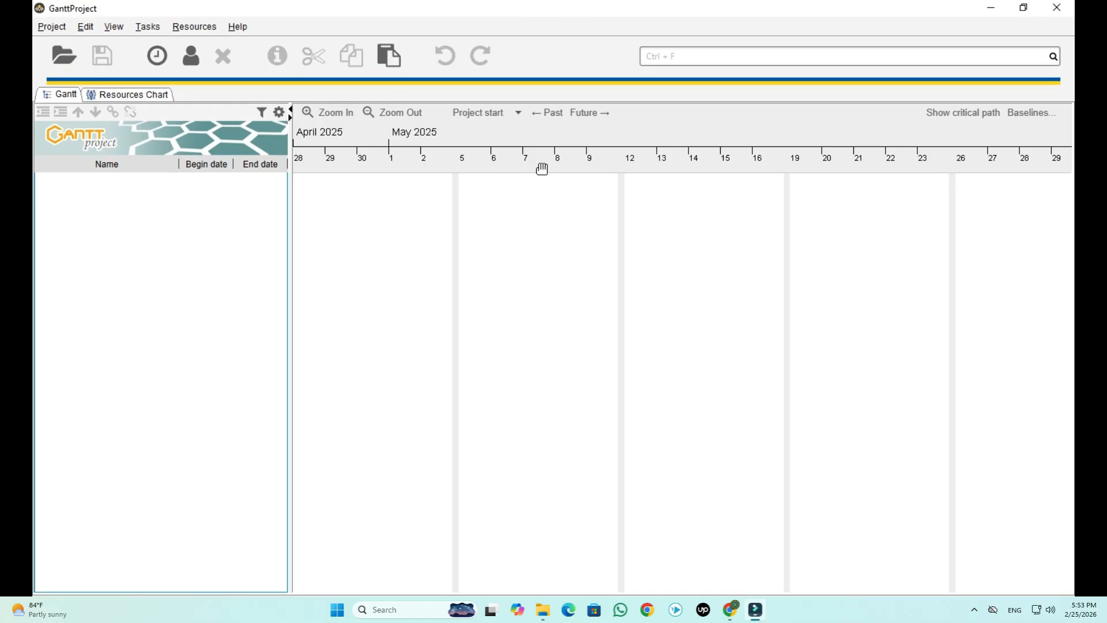
# - Create a new task in the Gantt chart and name it task_test
pyautogui.rightClick(153, 310)
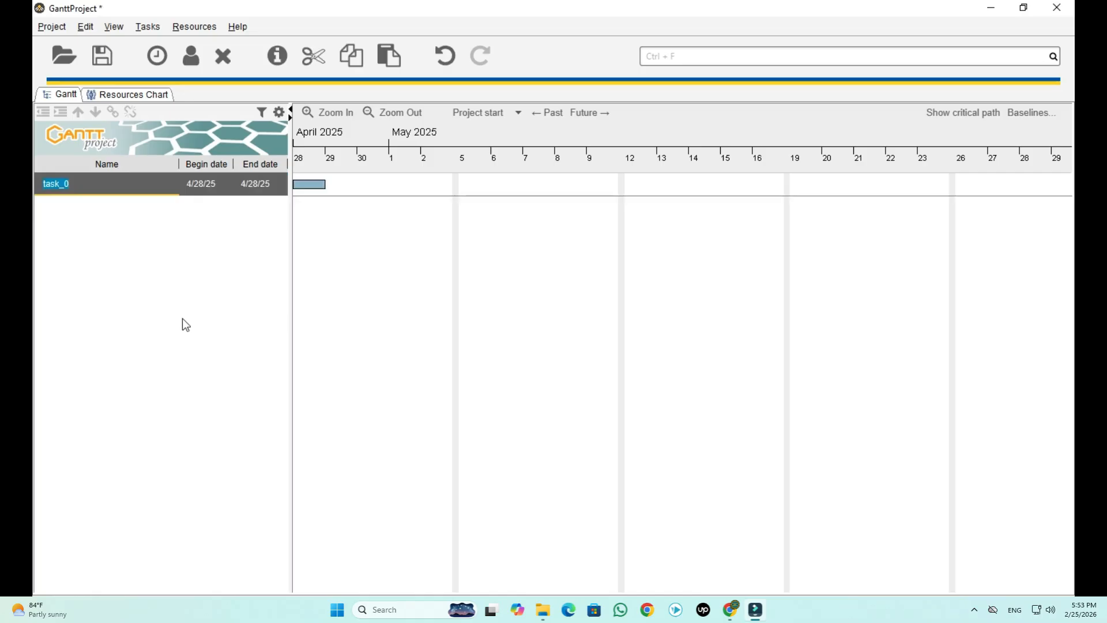
pyautogui.press('BackSpace')
pyautogui.write('test')
pyautogui.press('Return')
# - Open the properties of task_test from its chart bar, view the general settings and close the dialog
pyautogui.moveTo(91, 188); pyautogui.dragTo(331, 208)
pyautogui.moveTo(329, 182); pyautogui.dragTo(324, 183)
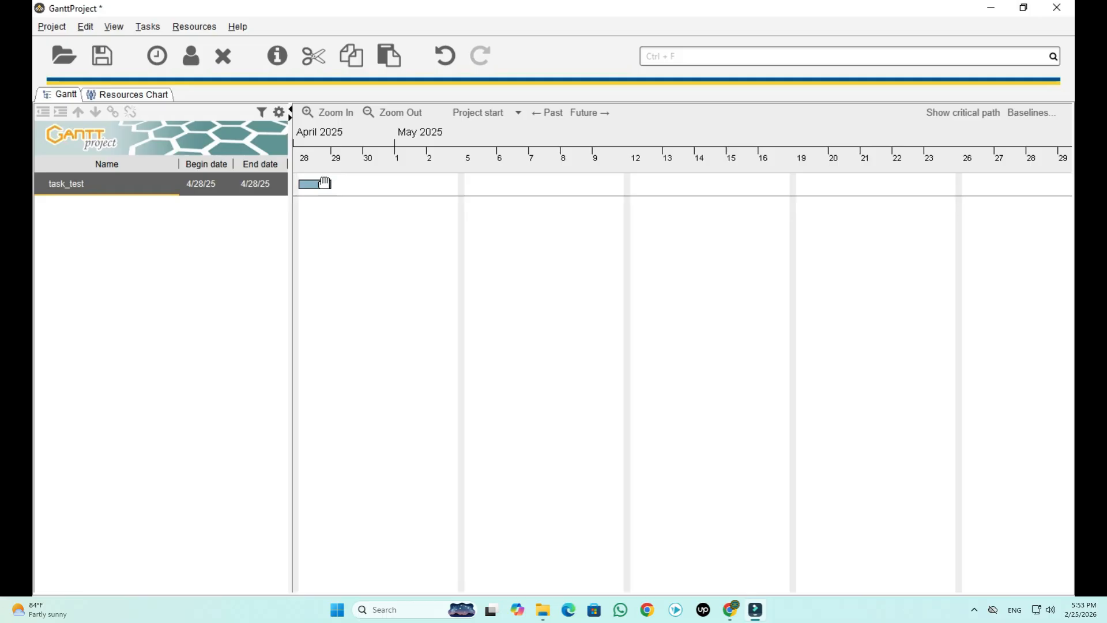
pyautogui.doubleClick(324, 183)
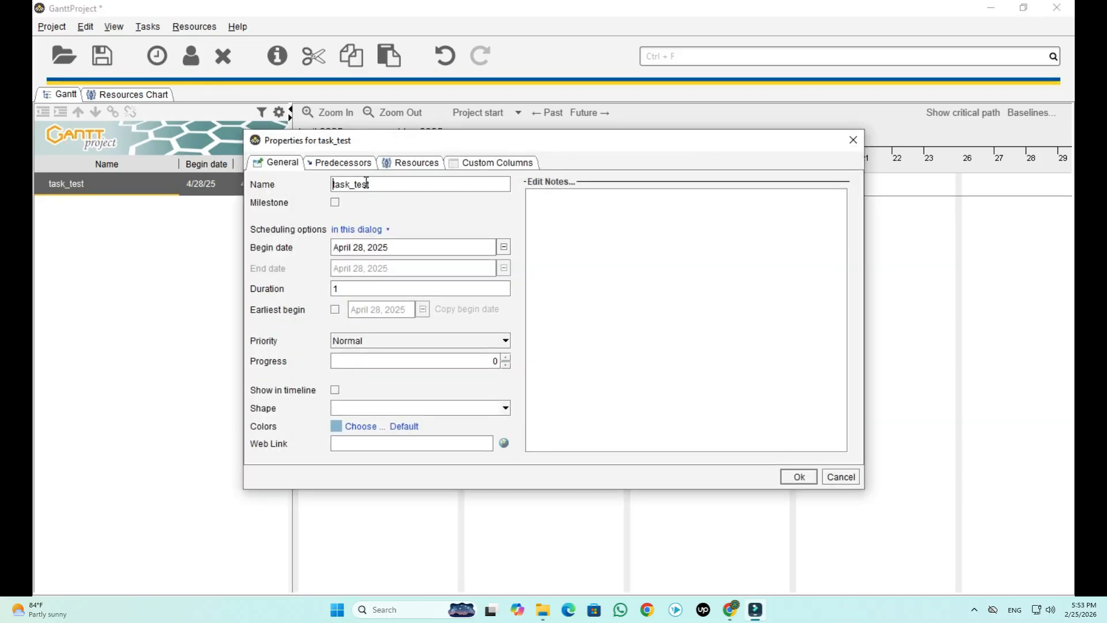
pyautogui.click(792, 473)
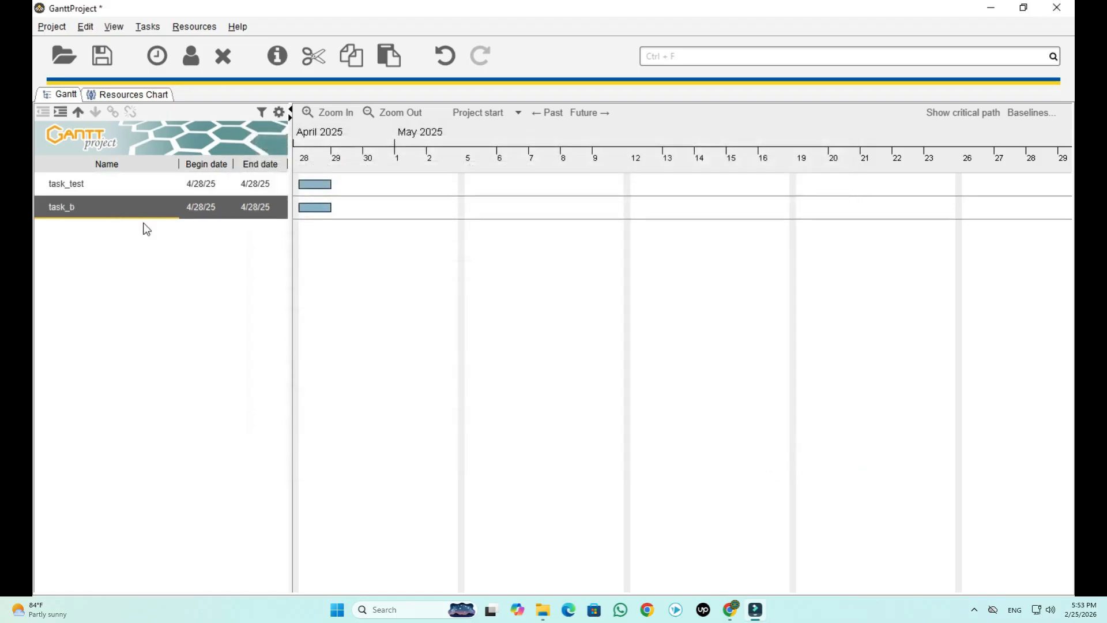
# - Link task_test to task_b as its predecessor on the chart, and rename task_test as task_a
pyautogui.moveTo(322, 185); pyautogui.dragTo(324, 208)
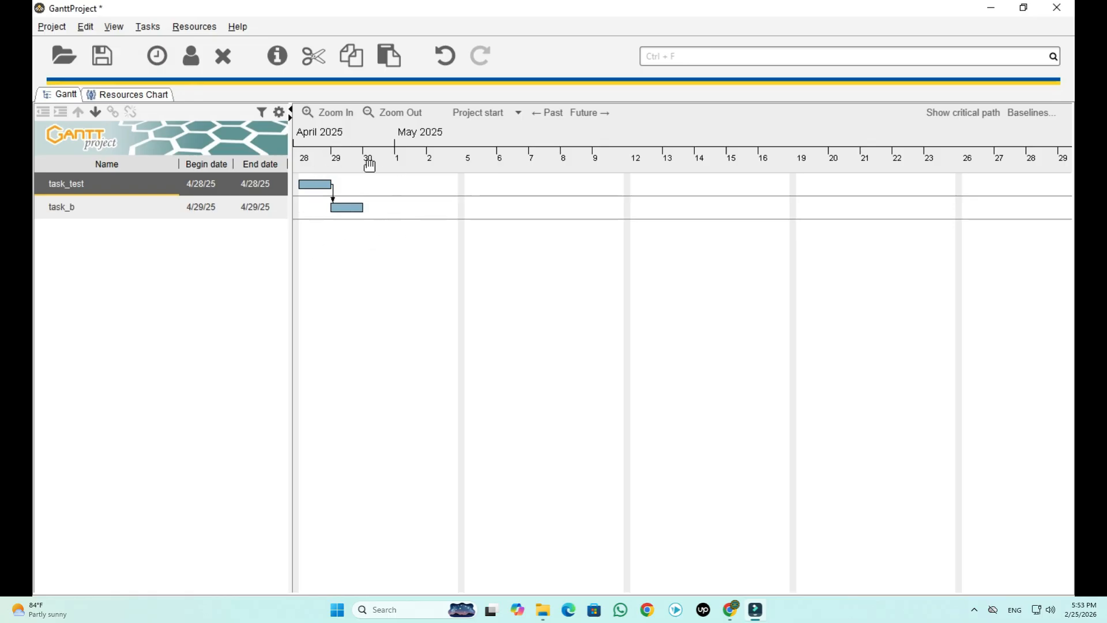
pyautogui.doubleClick(79, 190)
pyautogui.click(393, 183)
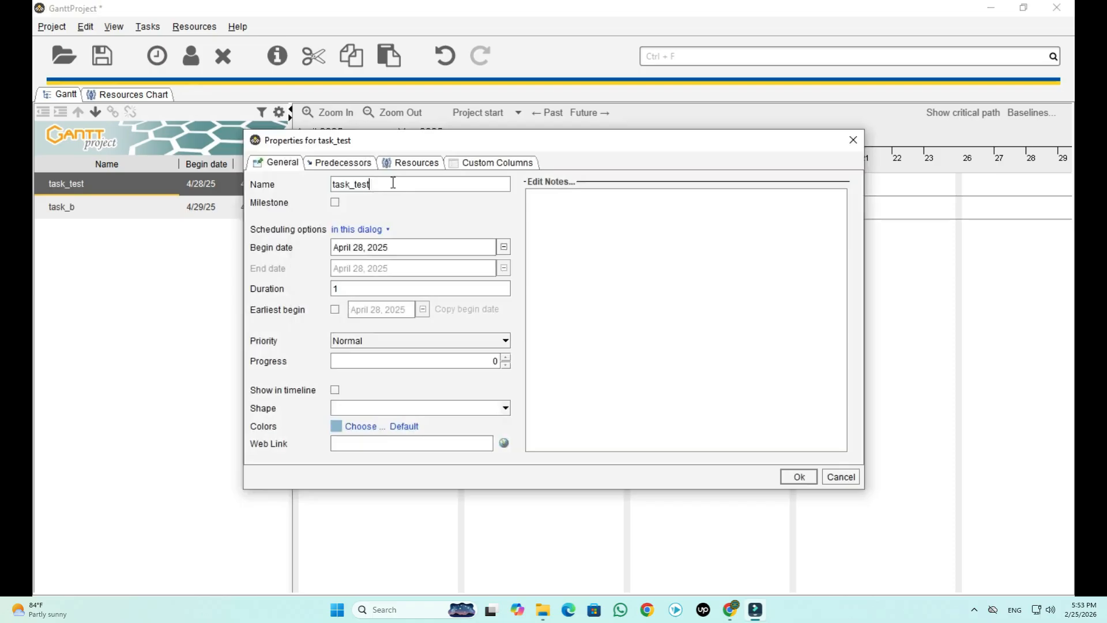
pyautogui.press('BackSpace')
pyautogui.write('a')
pyautogui.press('Return')
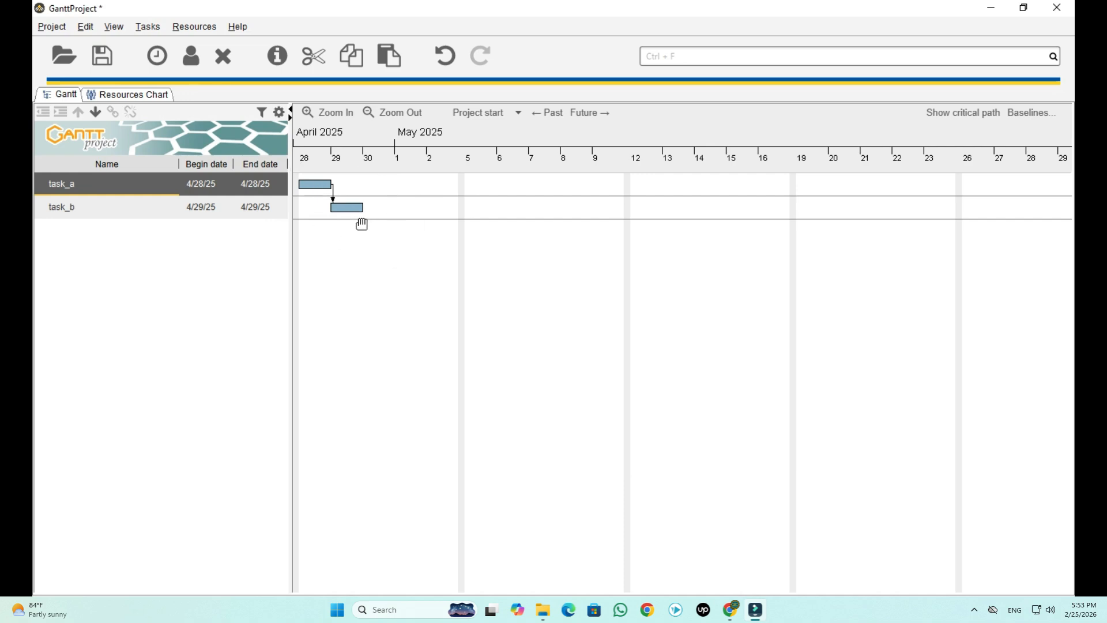
# - Try to move the task_b bar to a later date on the chart
pyautogui.moveTo(340, 210); pyautogui.dragTo(411, 194)
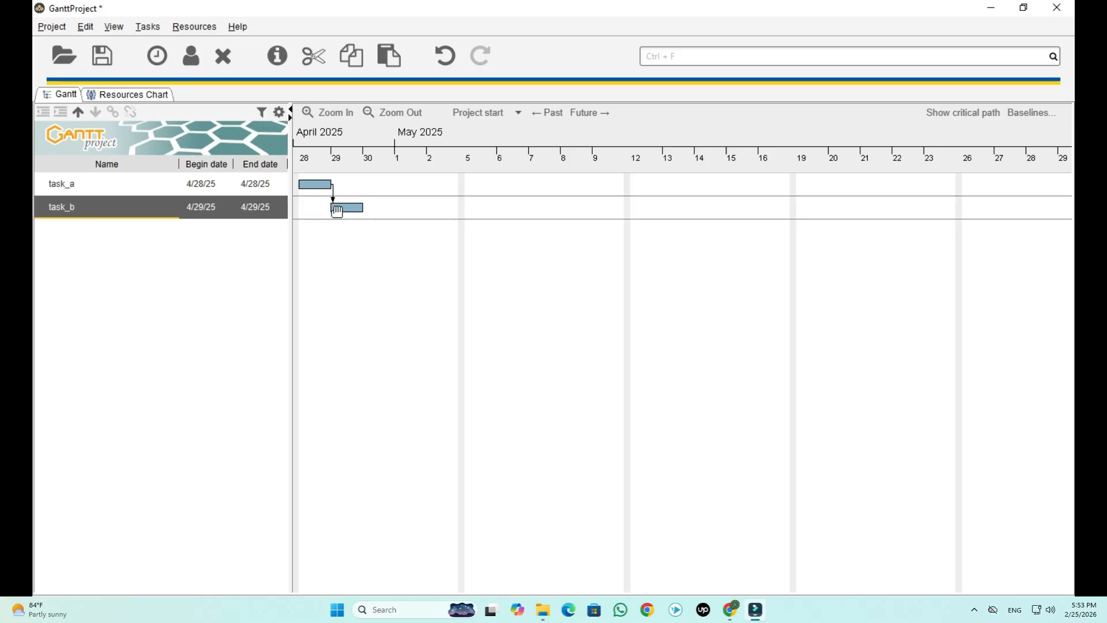
# - Start a new project and first save the current one to this computer as Untitled Project 1.gan
pyautogui.click(46, 27)
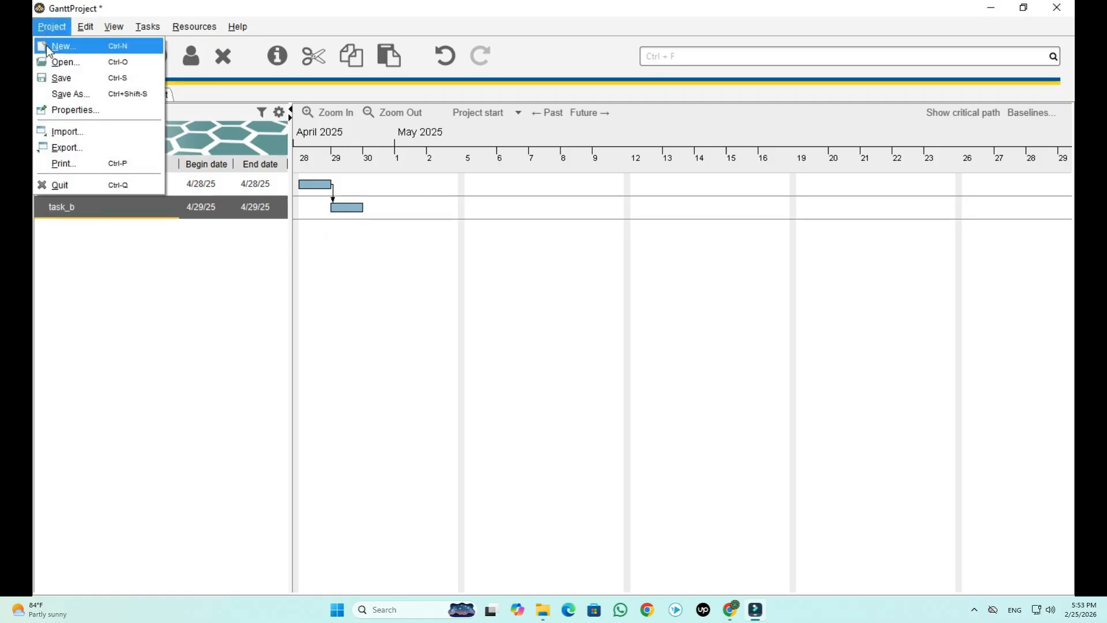
pyautogui.click(51, 46)
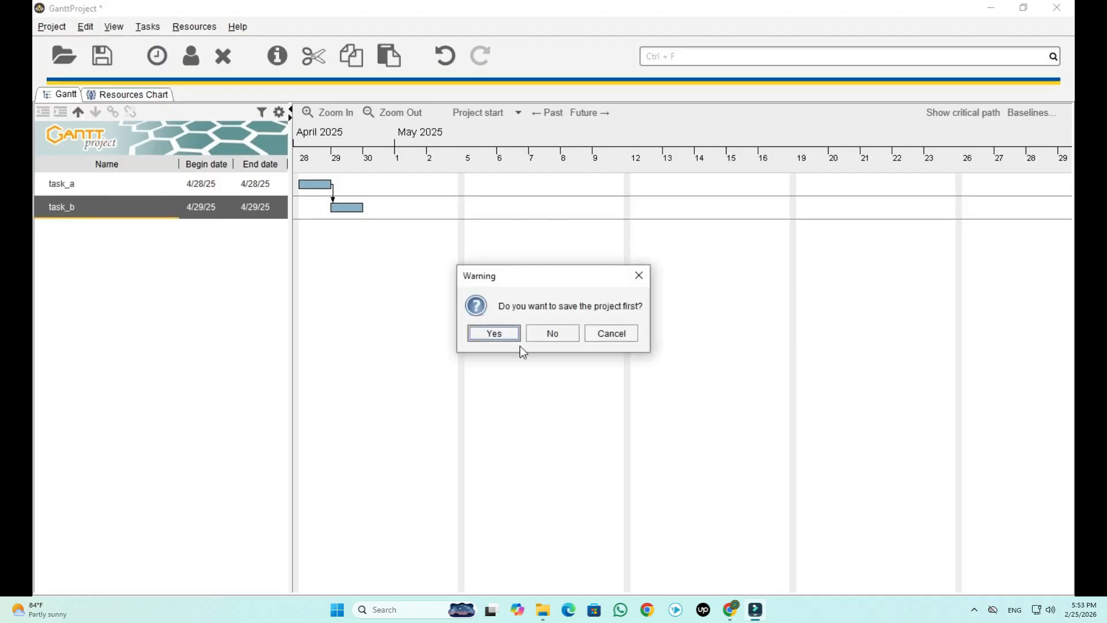
pyautogui.click(493, 333)
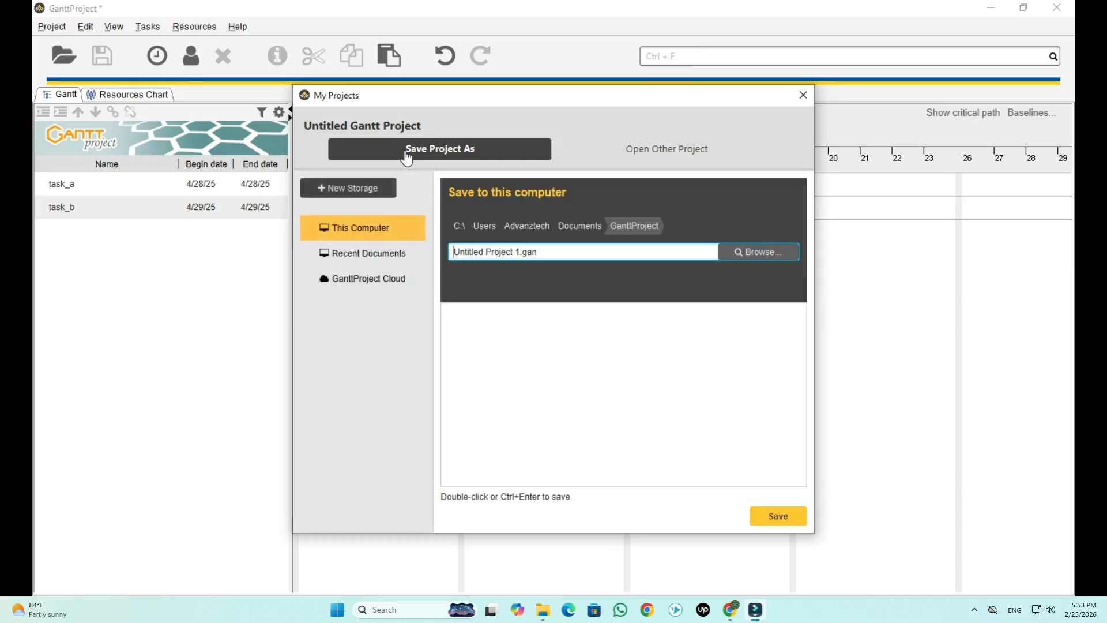
pyautogui.click(773, 516)
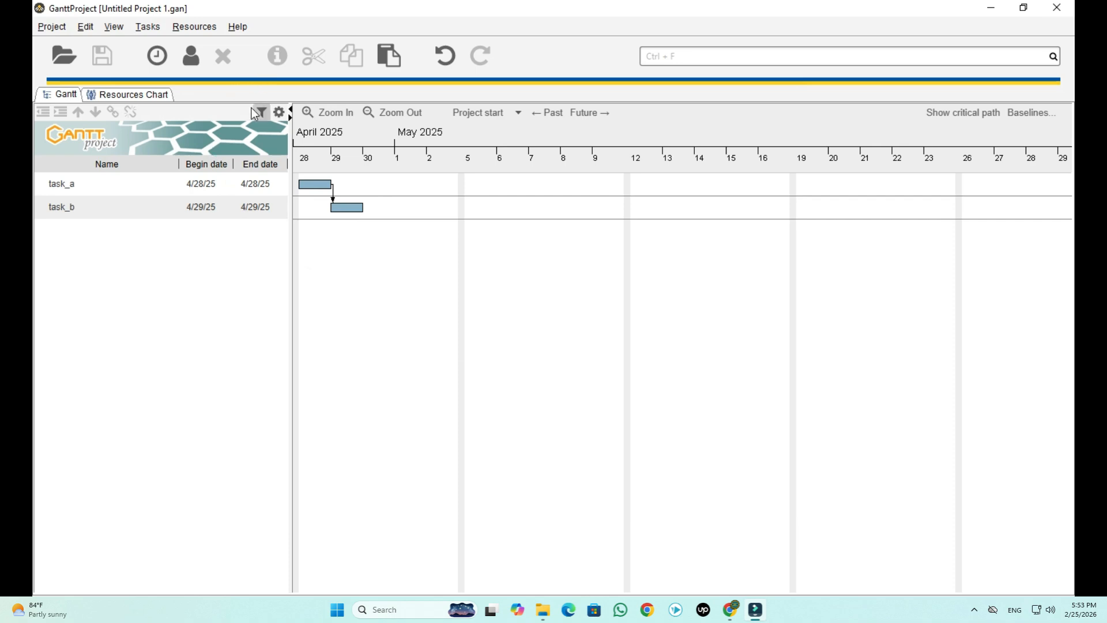
# - Compare the Resources Chart with the Gantt chart and return to the Resources Chart
pyautogui.click(154, 97)
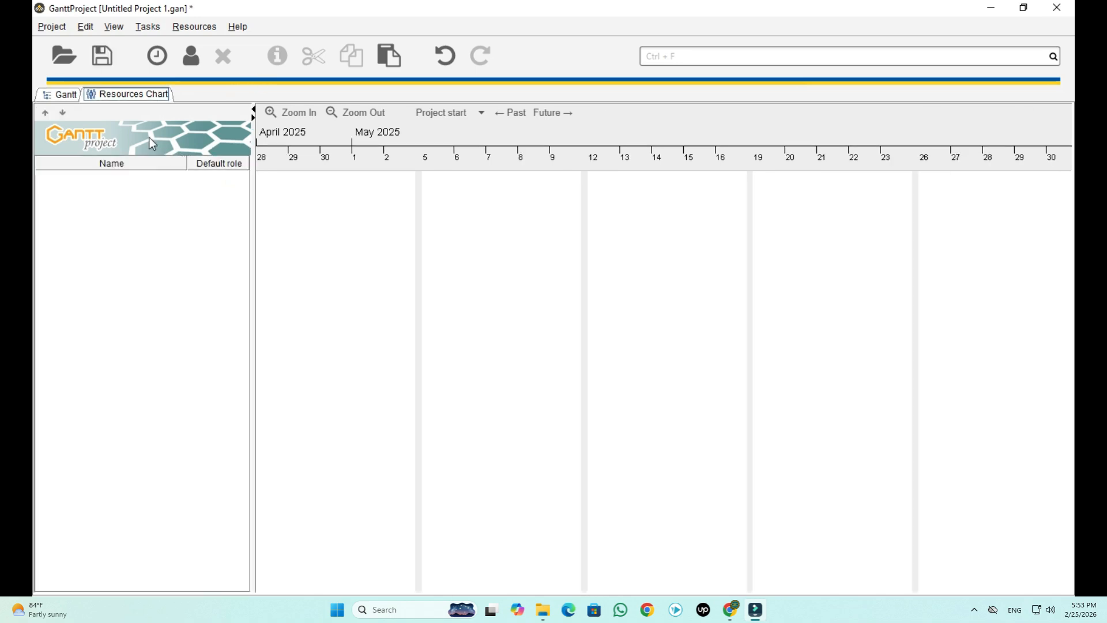
pyautogui.click(60, 97)
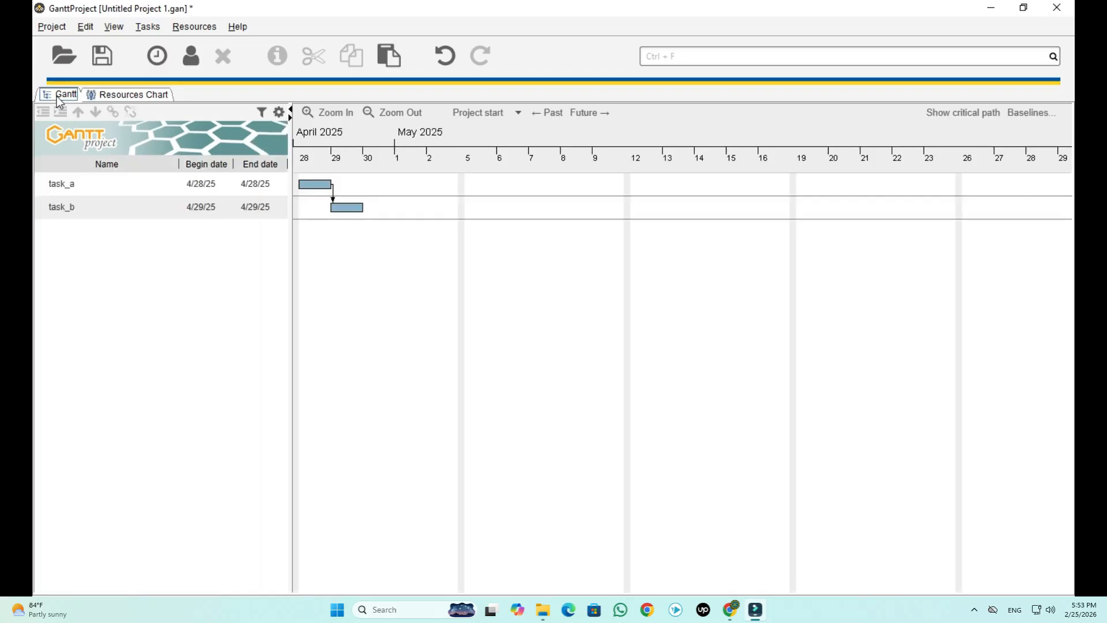
pyautogui.click(115, 96)
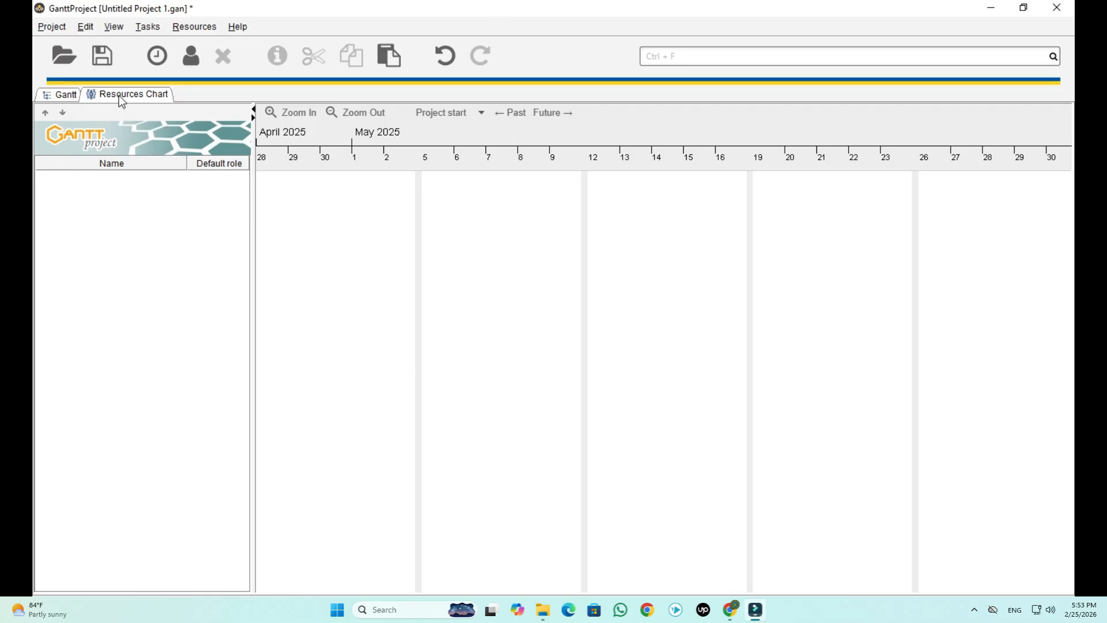
# - Open the form for a new resource and review its general fields and days off settings
pyautogui.rightClick(112, 241)
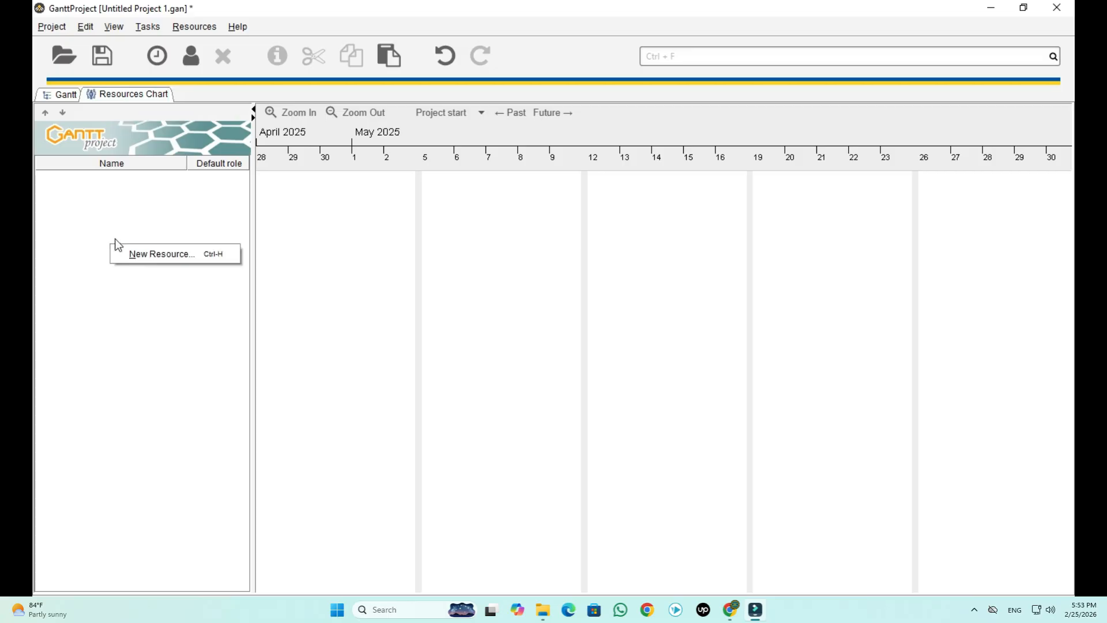
pyautogui.click(142, 255)
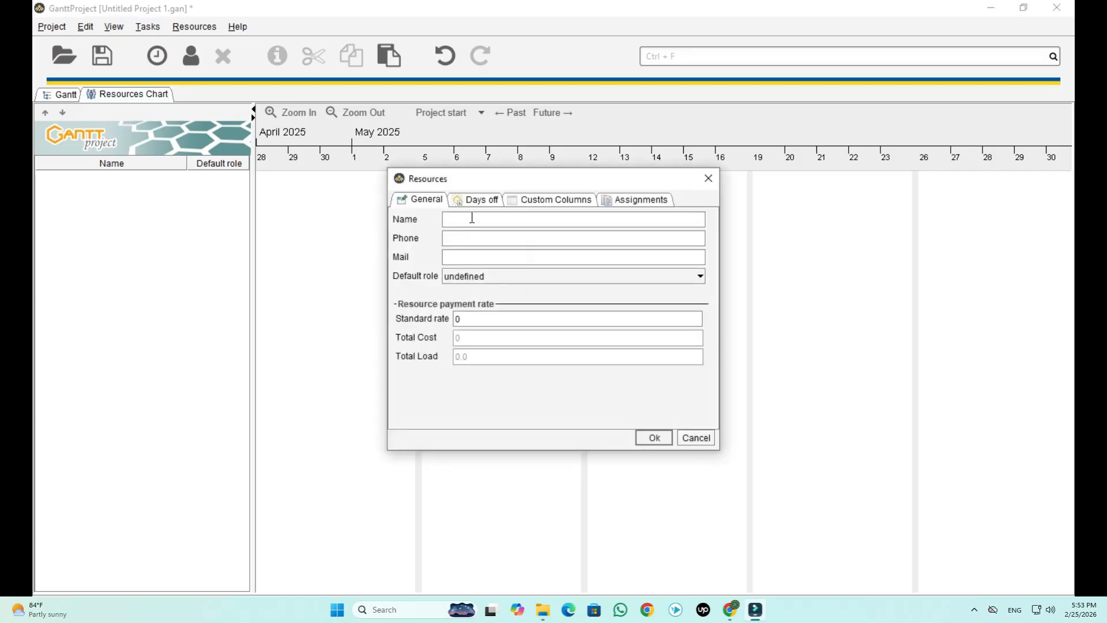
pyautogui.click(705, 180)
pyautogui.click(191, 55)
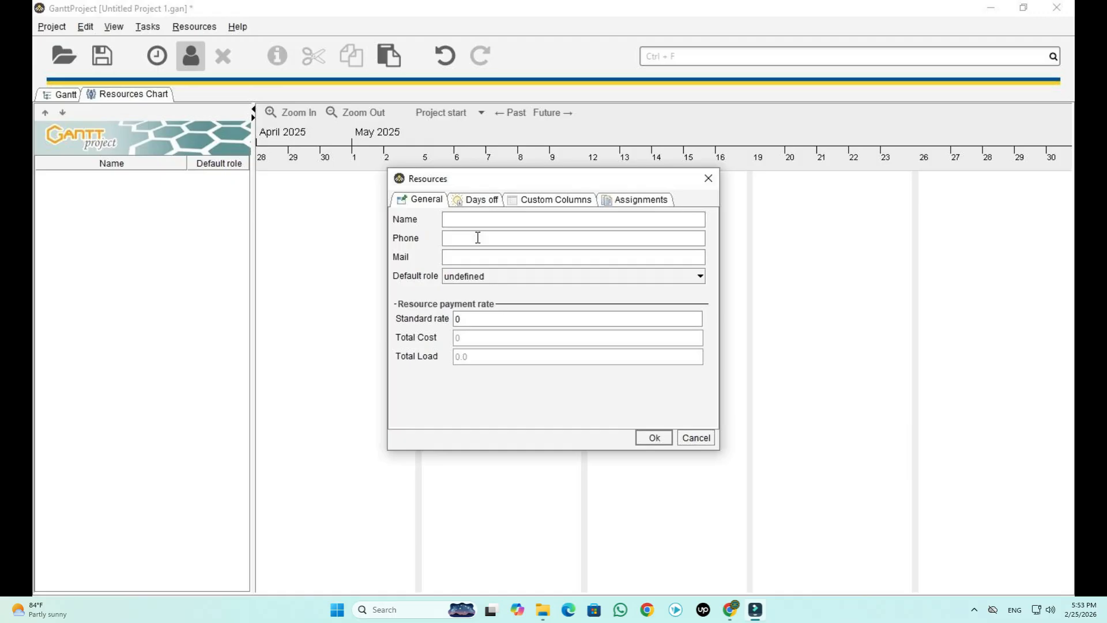
pyautogui.click(471, 202)
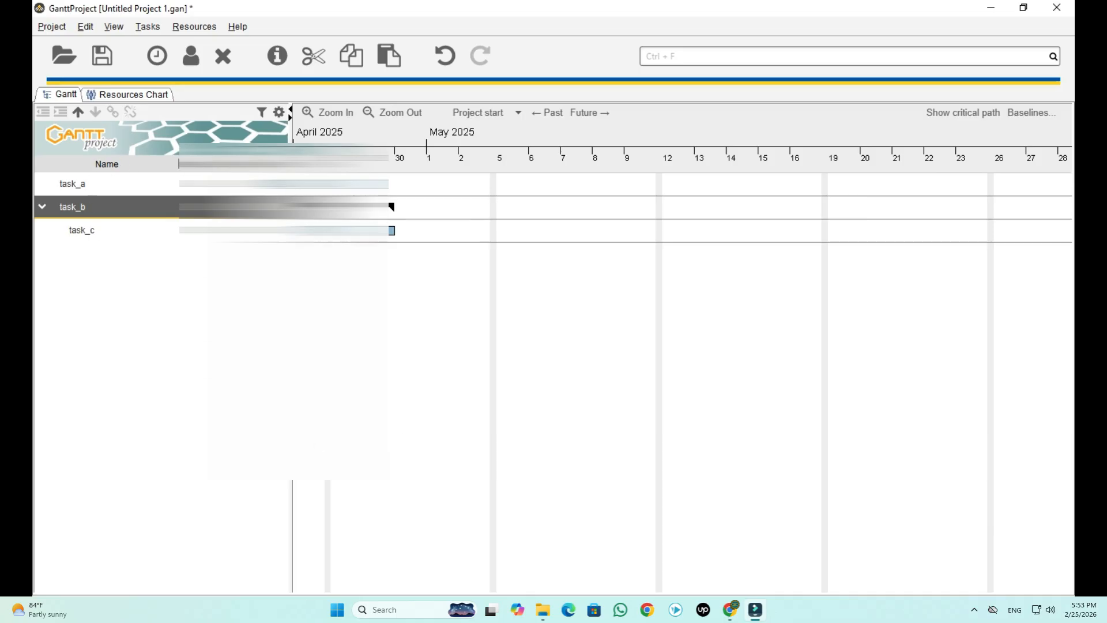
# - Add the note "finishing something" to task_c in its task properties and apply the change
pyautogui.doubleClick(71, 233)
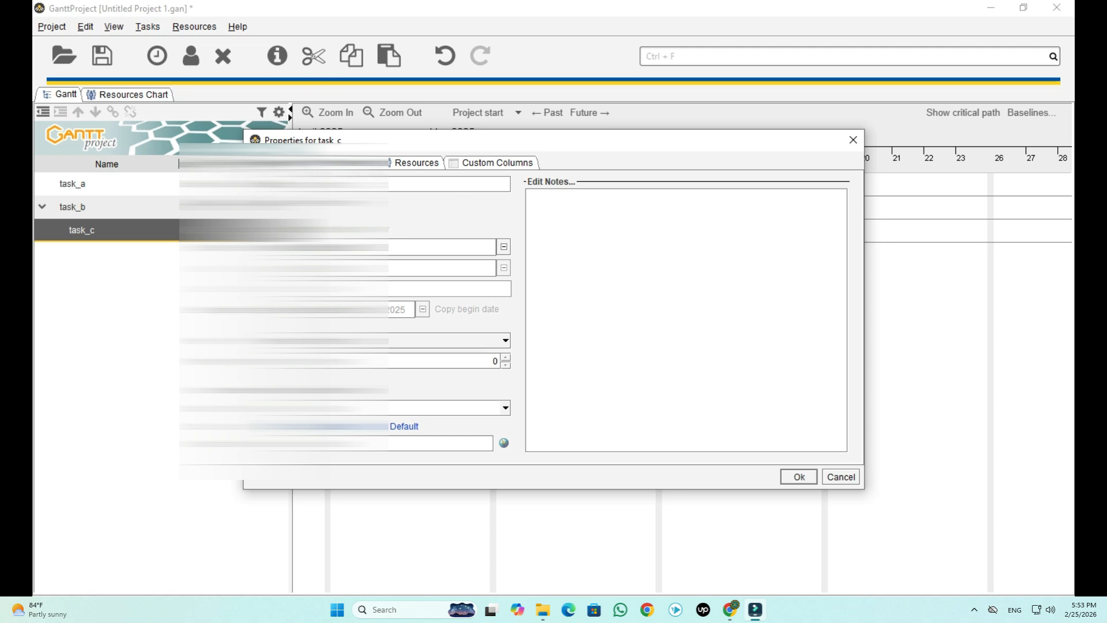
pyautogui.click(583, 203)
pyautogui.write('finishing something')
pyautogui.press('Return')
pyautogui.click(799, 478)
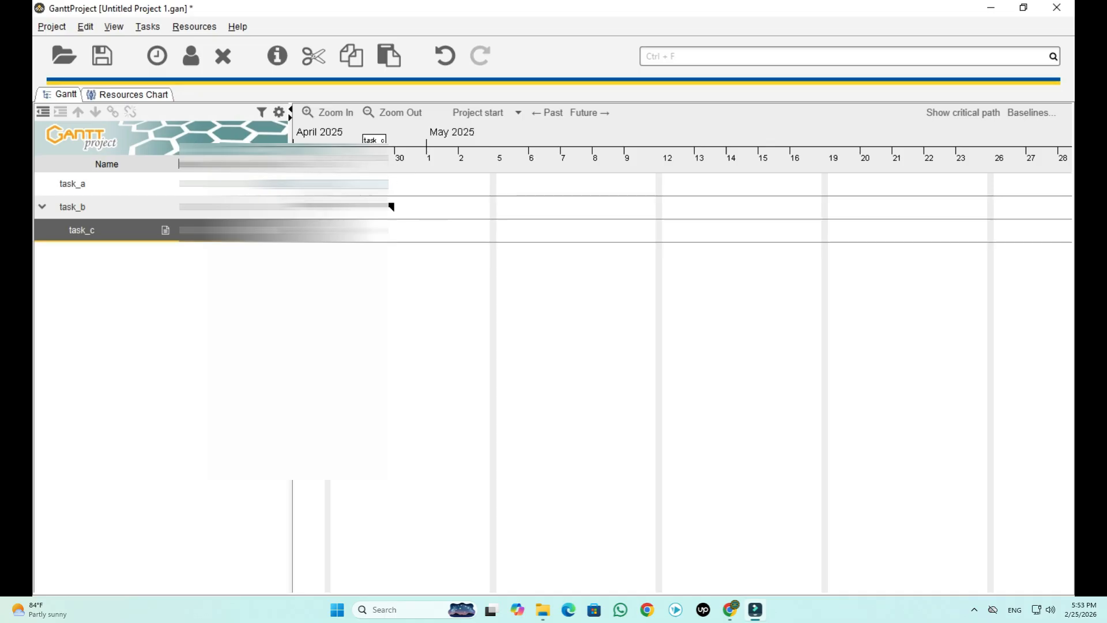
# - Examine the general, predecessors, resources and custom columns sections of task_a's properties, and close them without changes
pyautogui.click(358, 184)
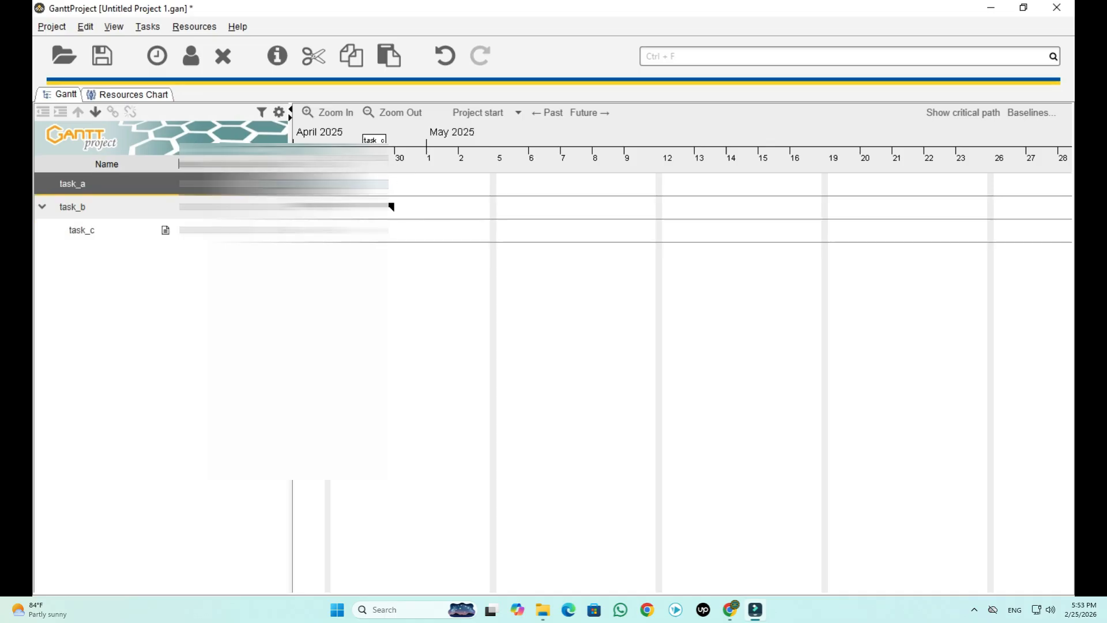
pyautogui.click(73, 184)
pyautogui.rightClick(70, 187)
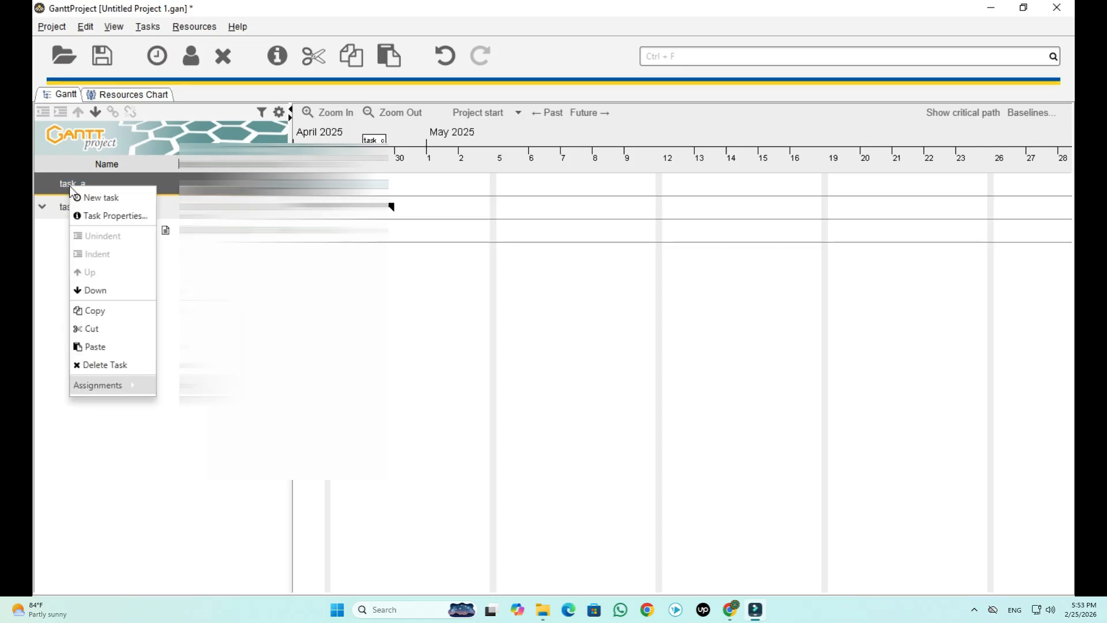
pyautogui.click(87, 216)
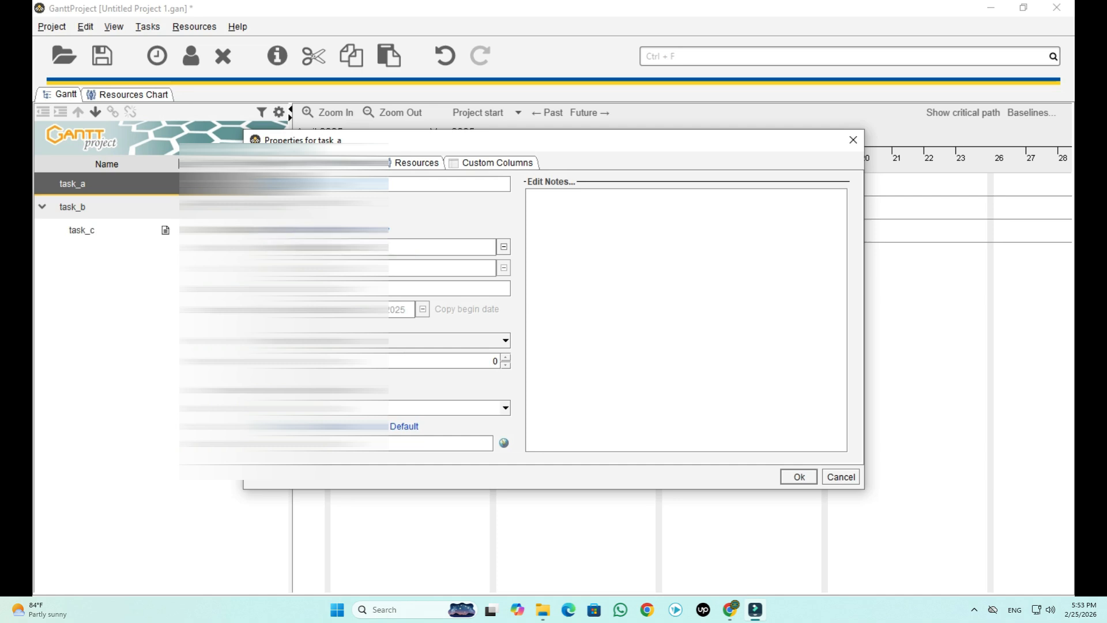
pyautogui.click(342, 163)
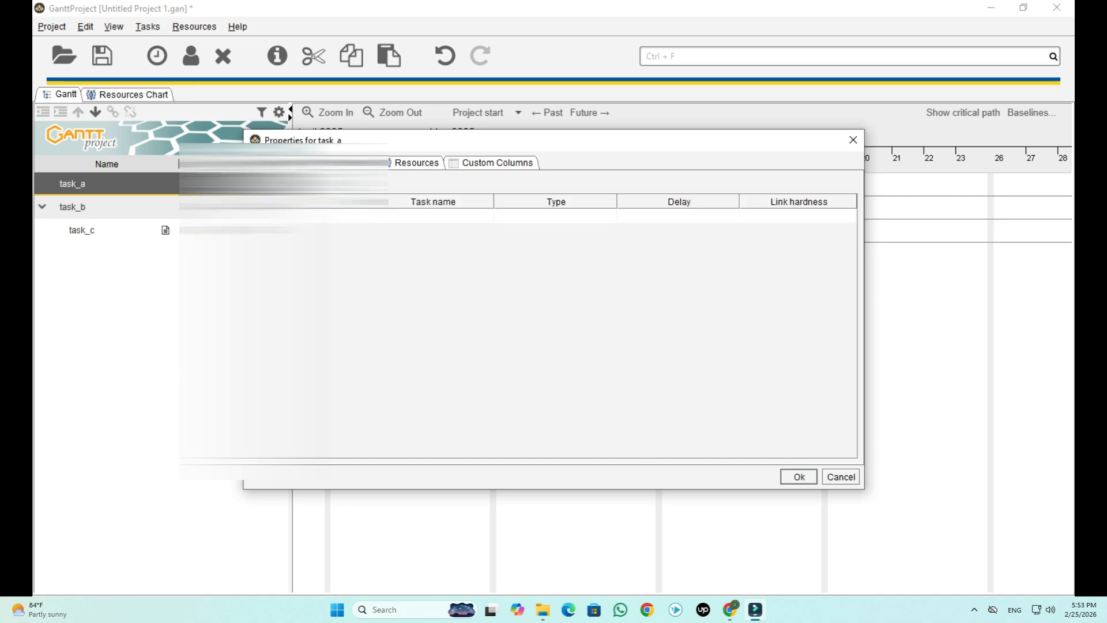
pyautogui.click(392, 165)
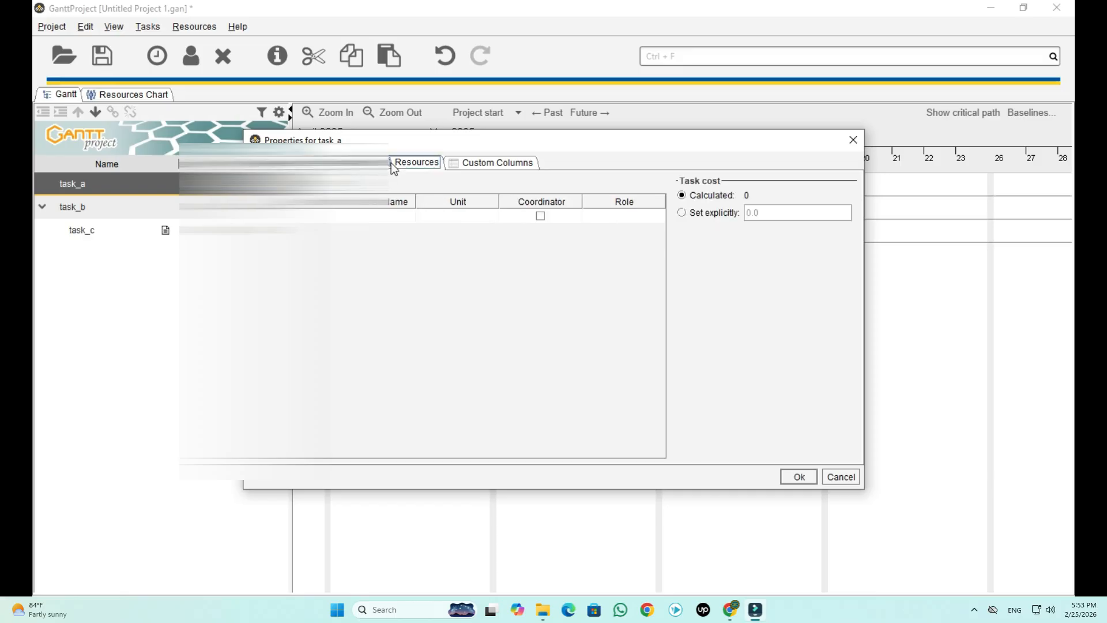
pyautogui.click(468, 163)
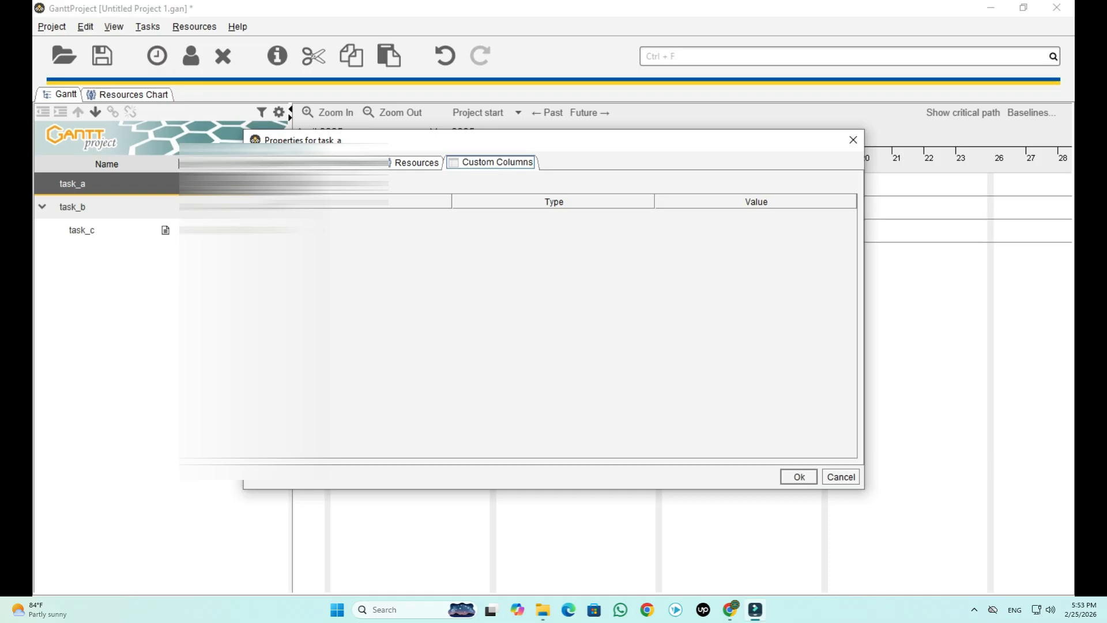
pyautogui.click(275, 163)
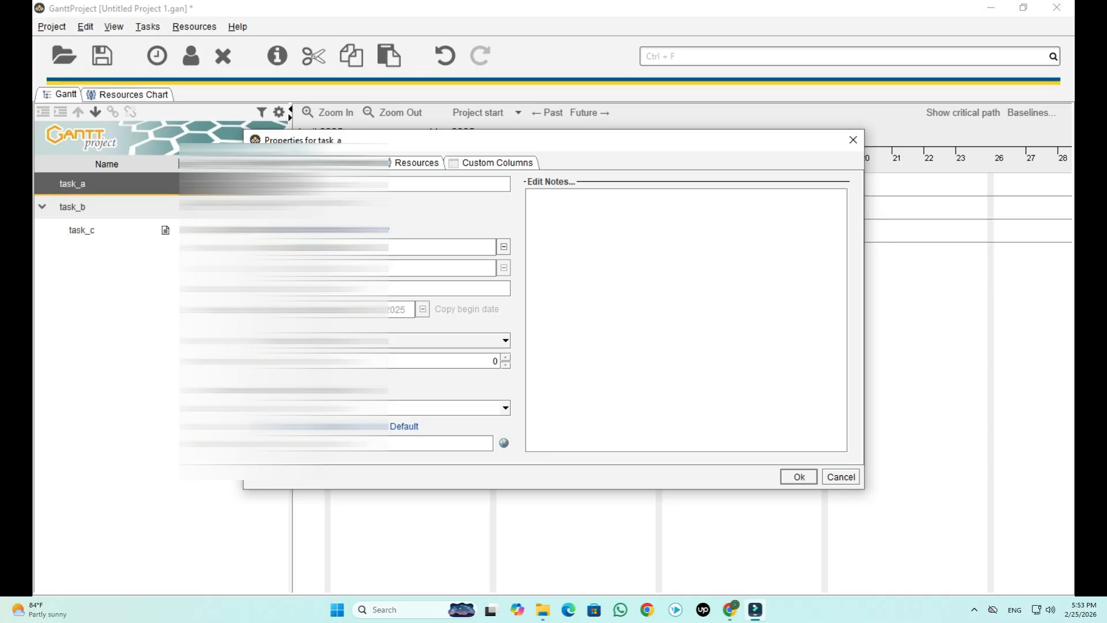
pyautogui.click(344, 164)
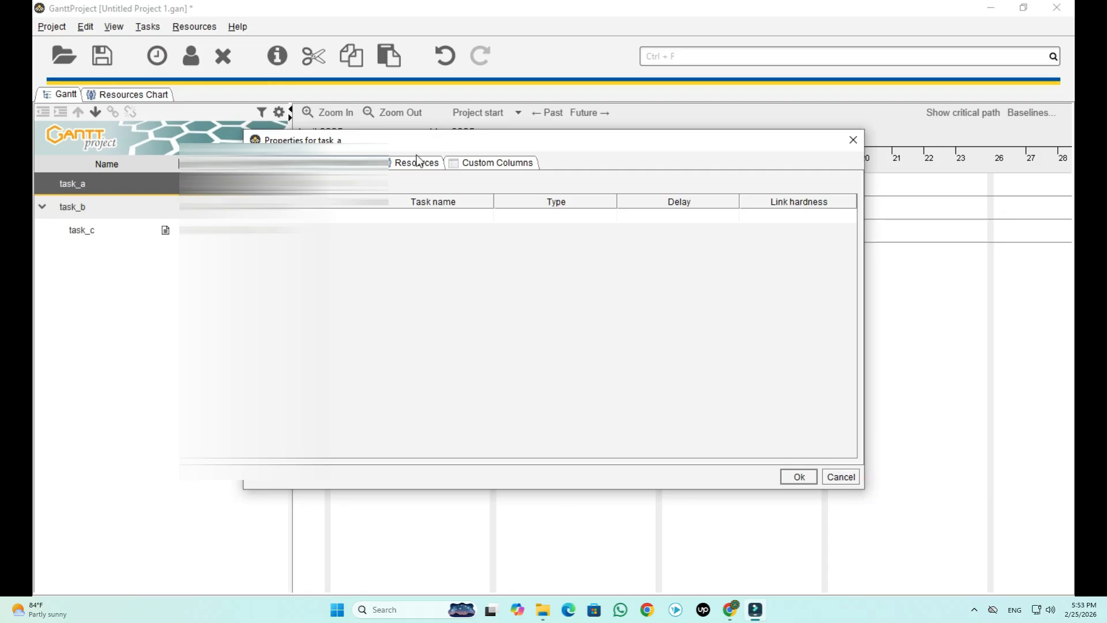
pyautogui.click(841, 478)
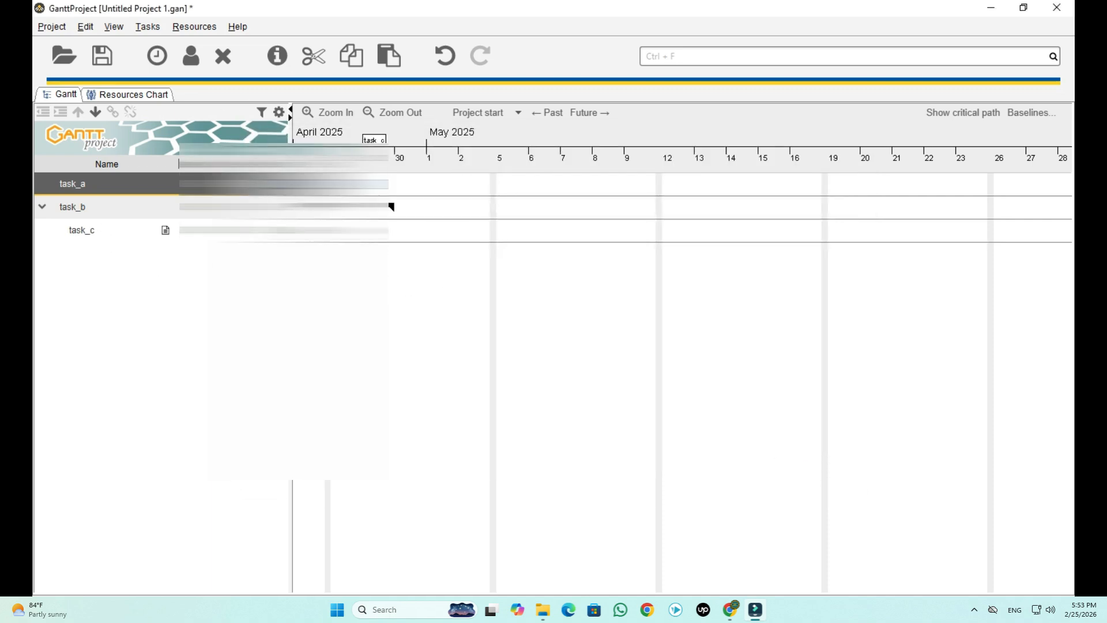
# - Create a new task directly below task_a, accepting its default name, and bring its bar into view on the chart
pyautogui.rightClick(114, 289)
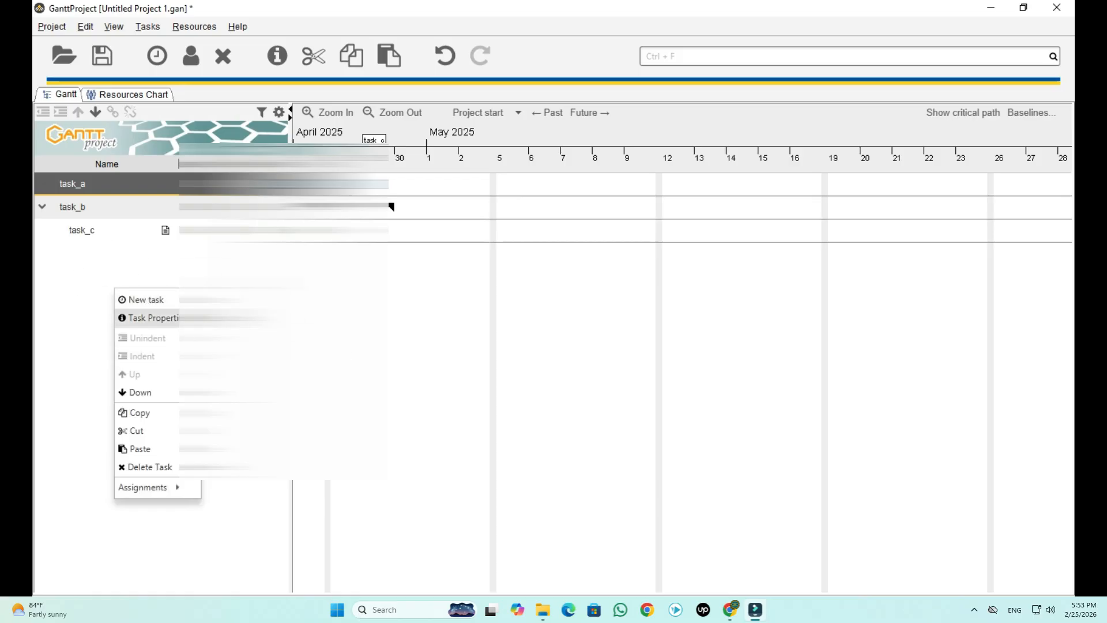
pyautogui.click(154, 300)
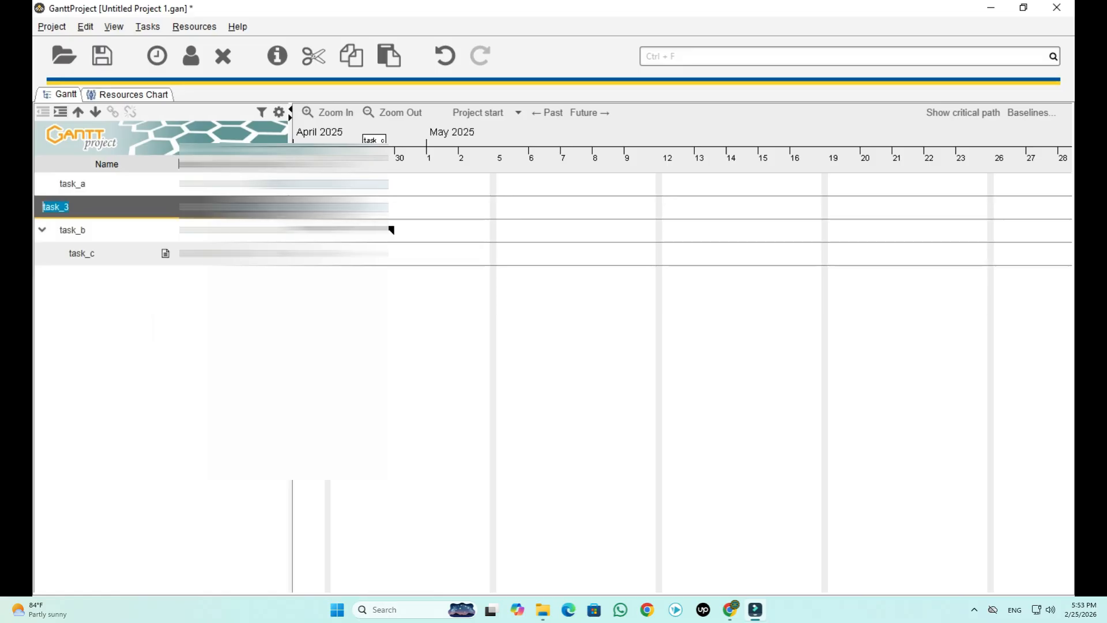
pyautogui.moveTo(334, 225); pyautogui.dragTo(465, 219)
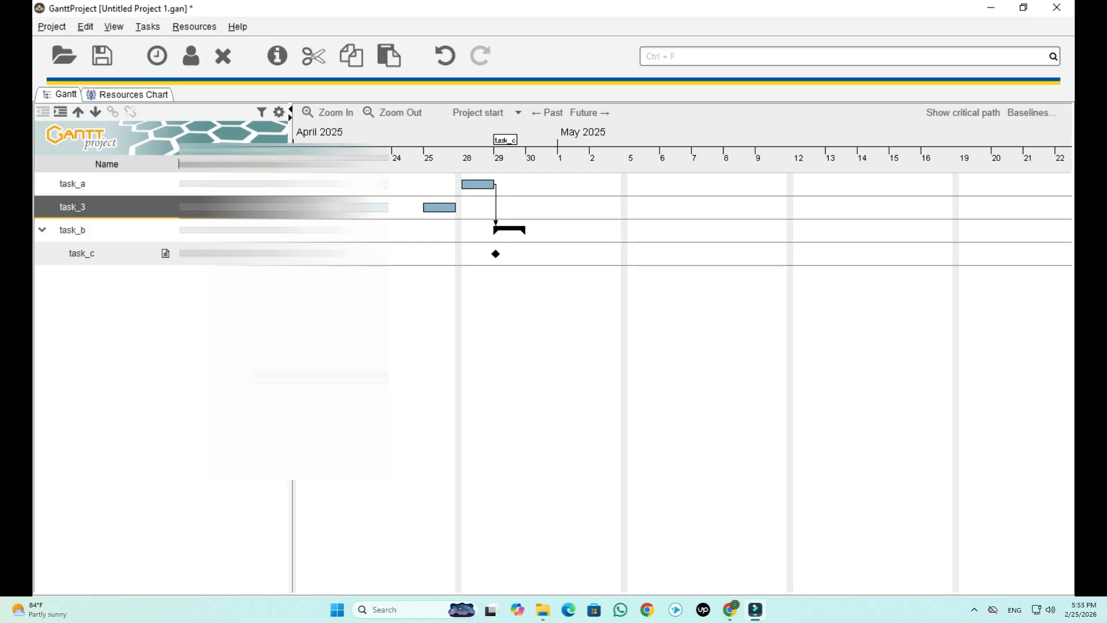
pyautogui.hotkey('alt', 'Return')
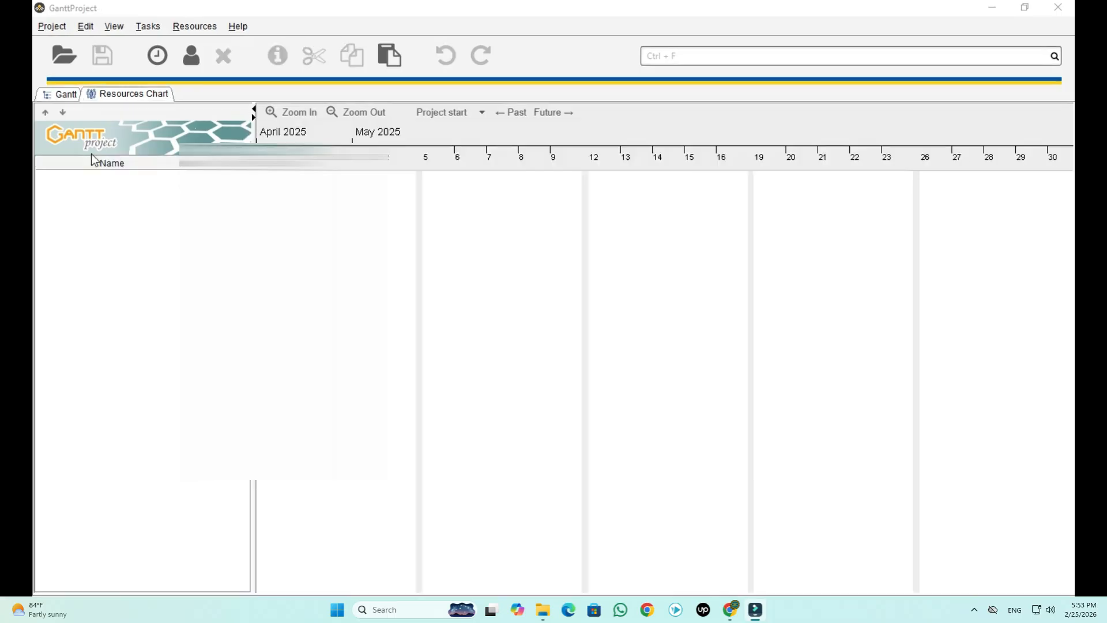
# - Review the Gantt and Resources charts of the empty project, and view the blank new resource form without adding a resource
pyautogui.click(66, 93)
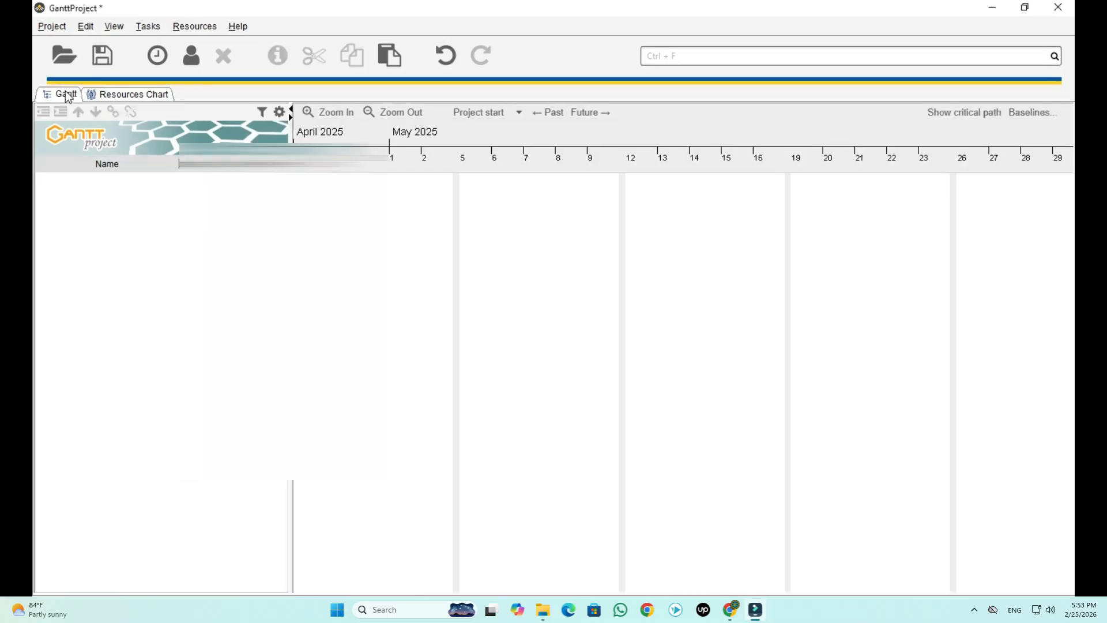
pyautogui.click(101, 94)
pyautogui.rightClick(73, 218)
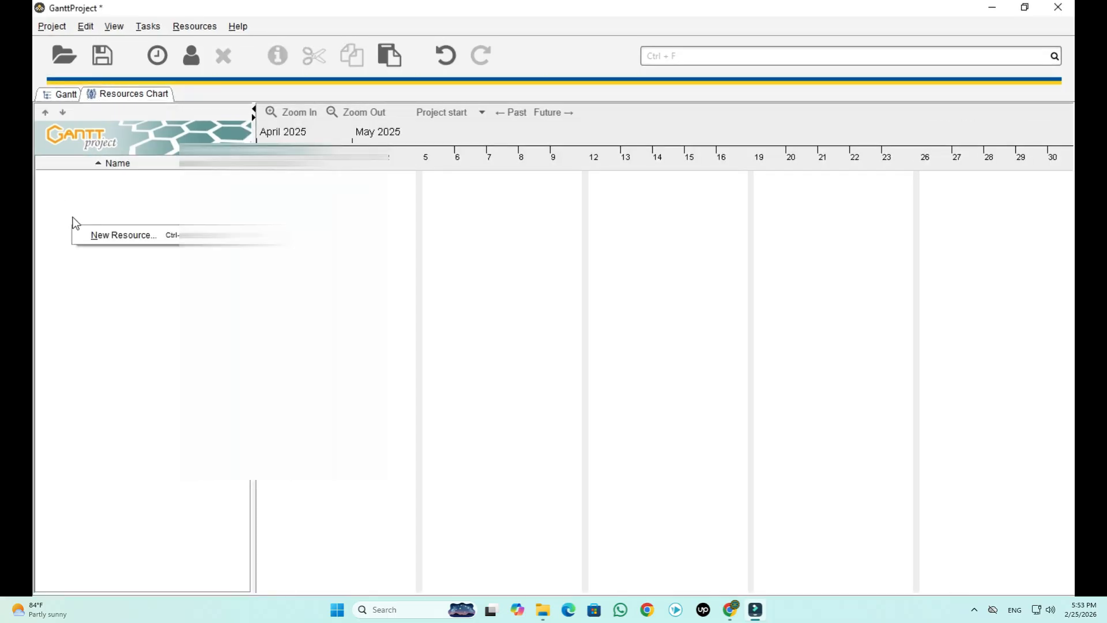
pyautogui.click(108, 234)
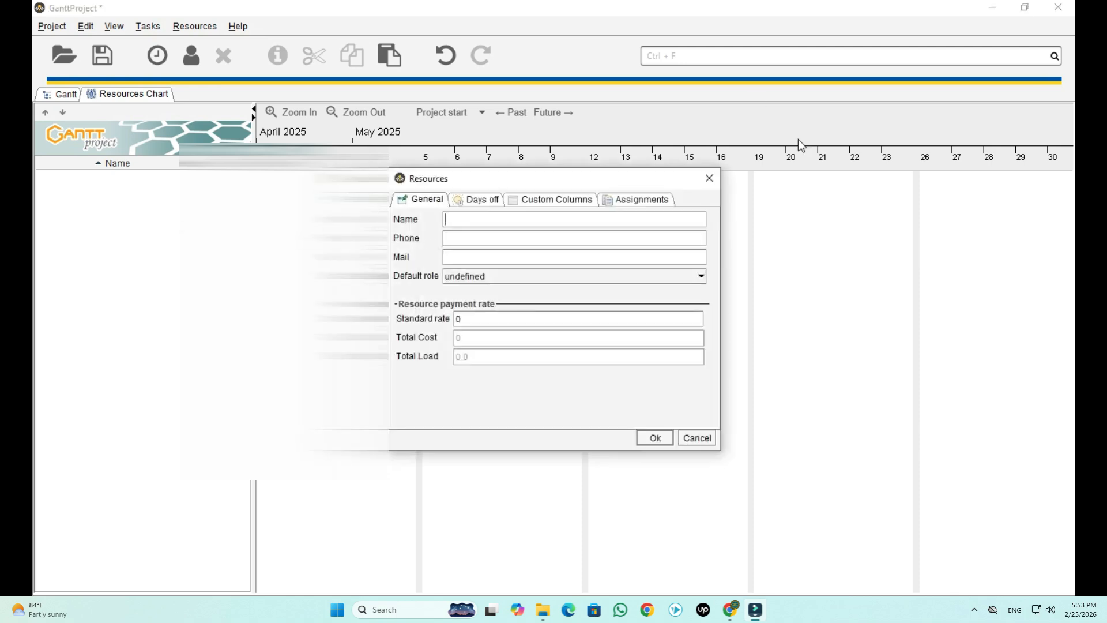
pyautogui.click(711, 185)
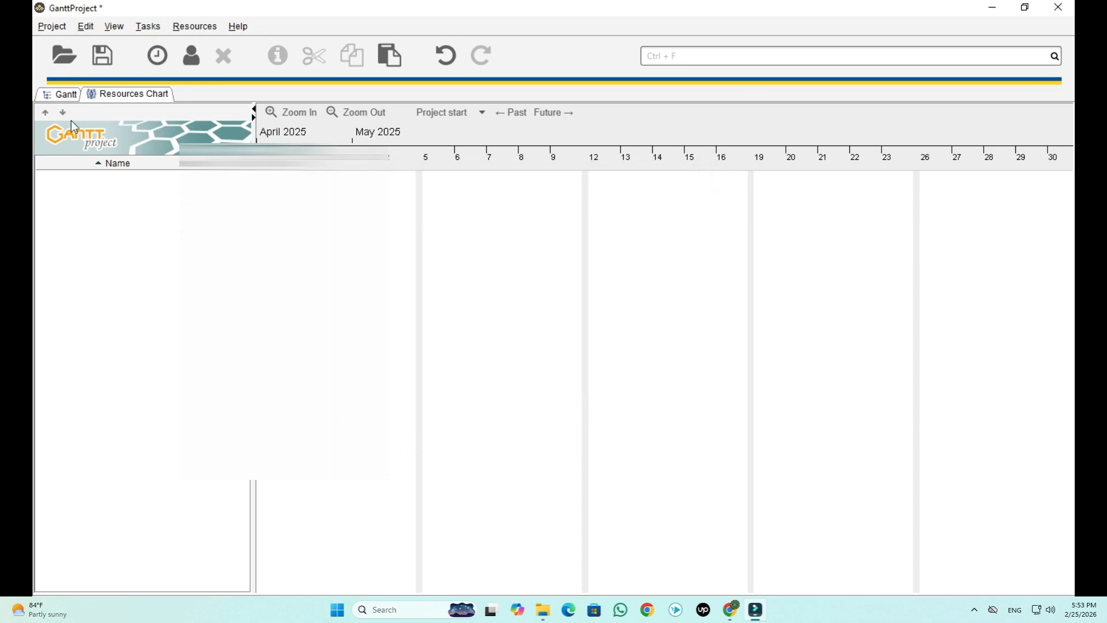
pyautogui.click(64, 94)
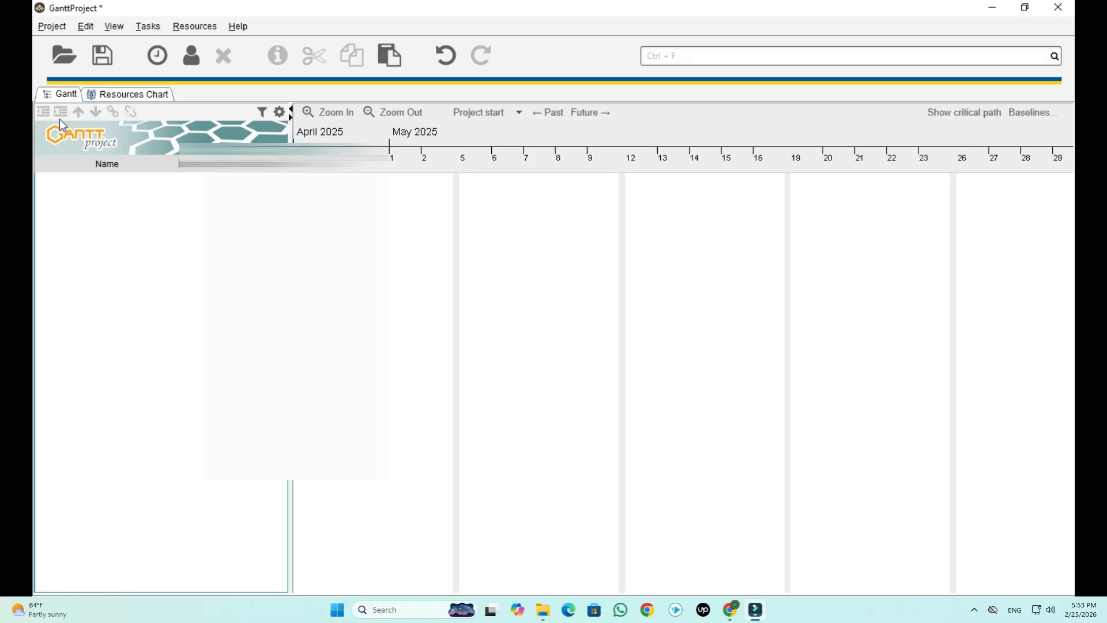
pyautogui.click(94, 96)
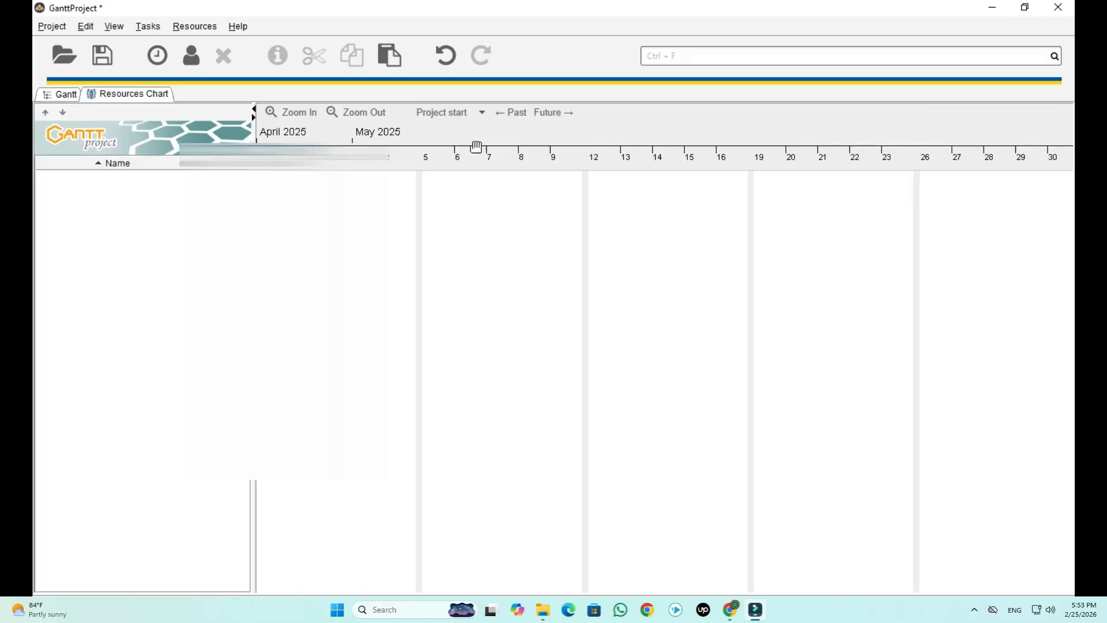
pyautogui.click(512, 113)
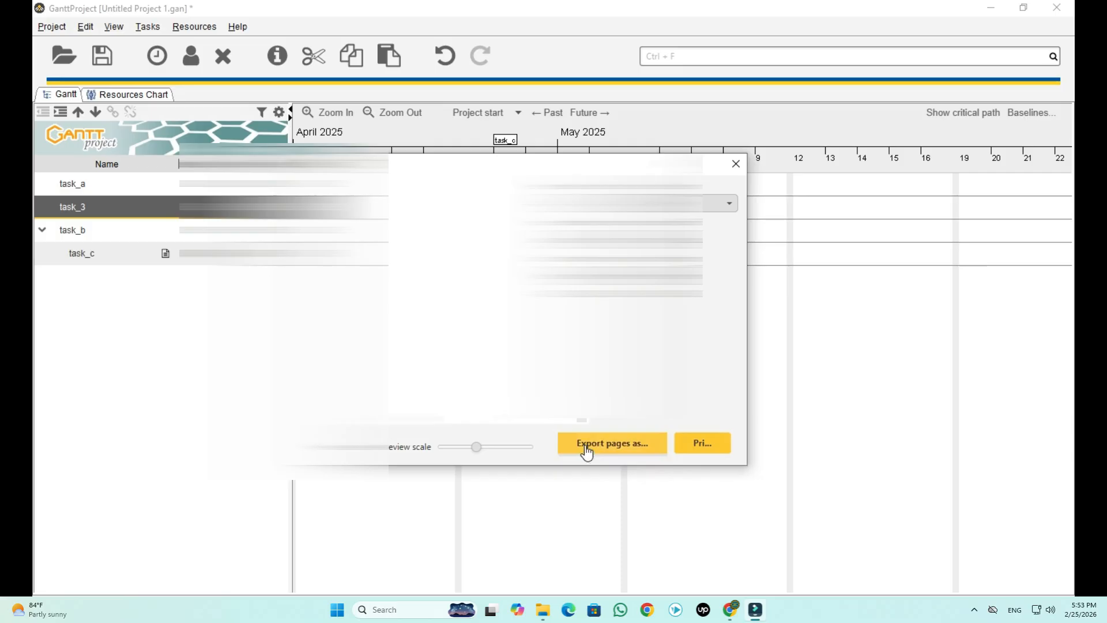
# - Open the export options for the pages in the print preview
pyautogui.click(645, 443)
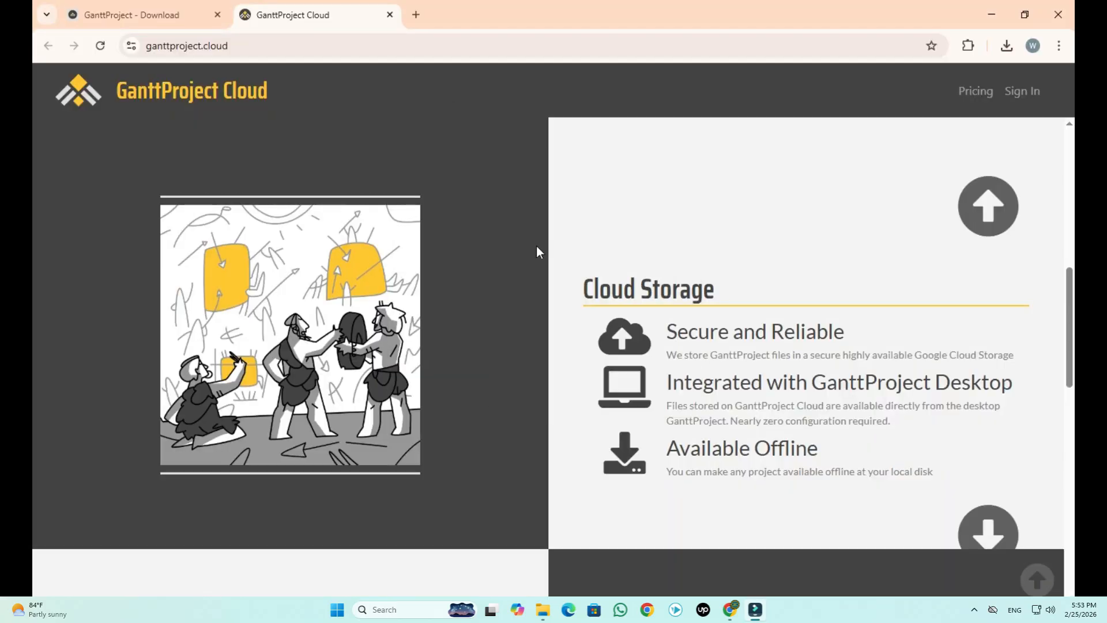
# - Switch to the GanttProject download page in the browser and read its maintenance update and anti-virus notes
pyautogui.click(110, 11)
pyautogui.scroll(-10, 443, 270)
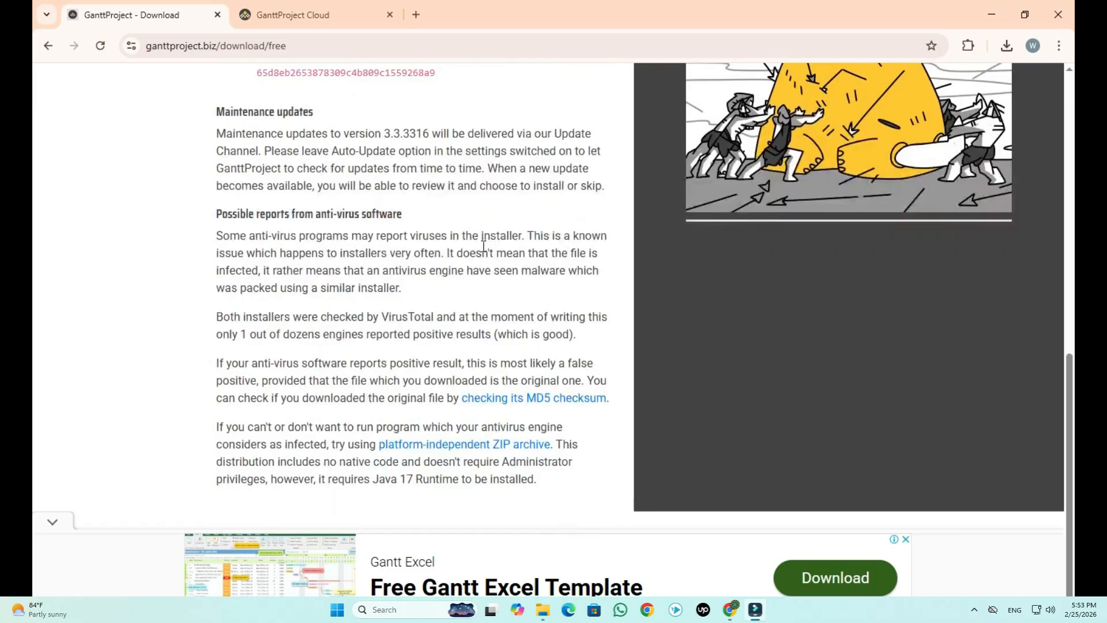
# - Return from the free download page to the GanttProject website's home page and reload it
pyautogui.hotkey('alt', 'Left')
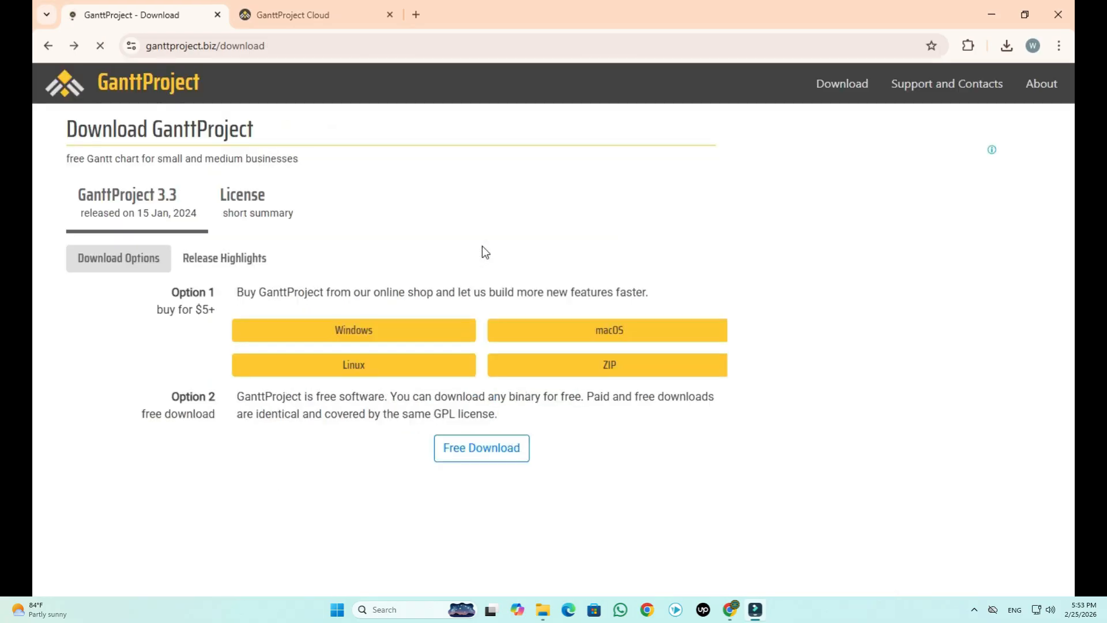
pyautogui.hotkey('alt', 'Left')
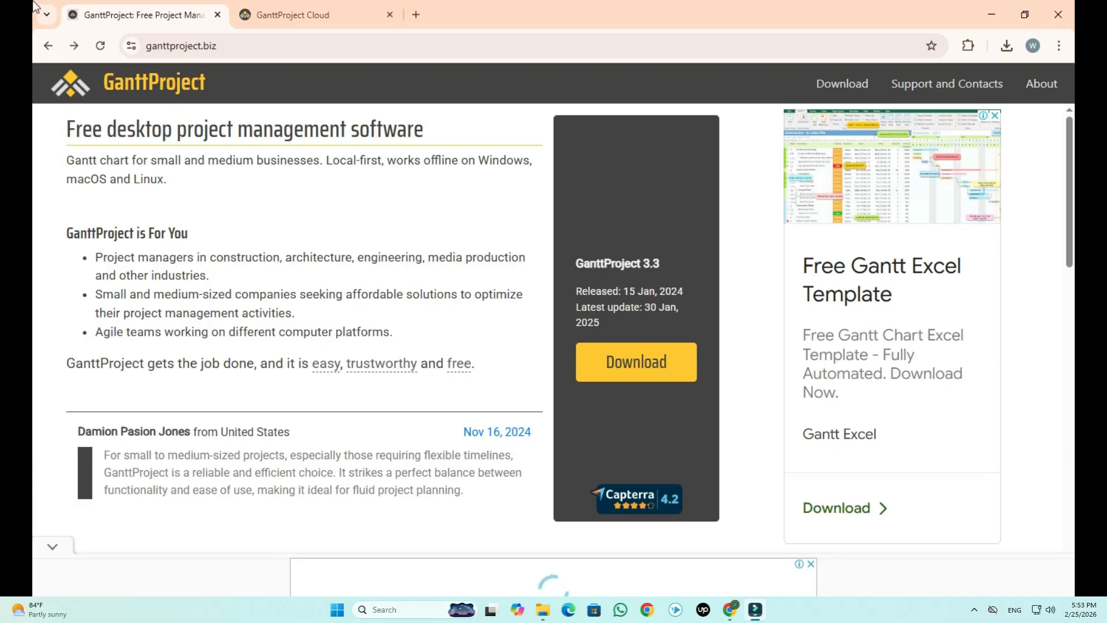
pyautogui.click(113, 80)
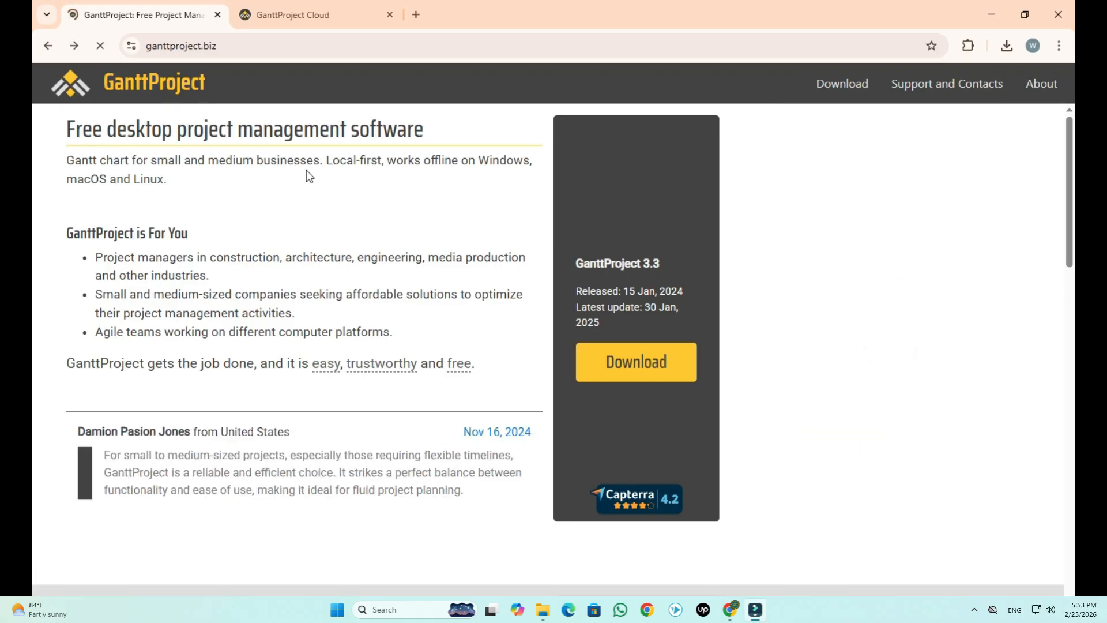
# - Read the home page sections on GanttProject's ease of use, trustworthiness, user reviews, free software status and license summary
pyautogui.scroll(-15, 306, 172)
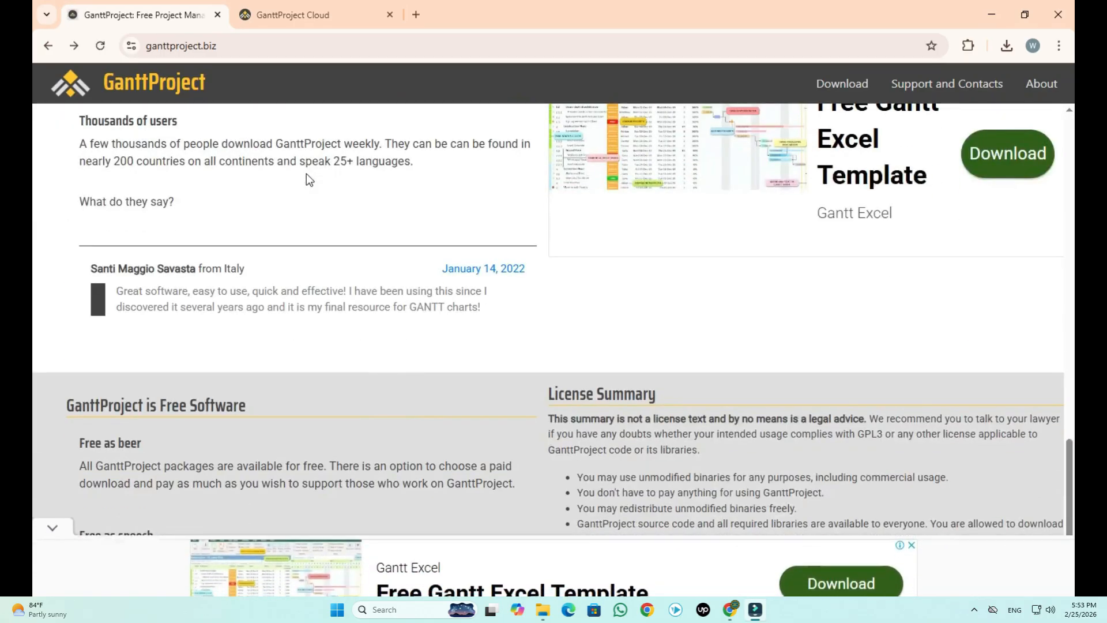
pyautogui.scroll(-1, 306, 174)
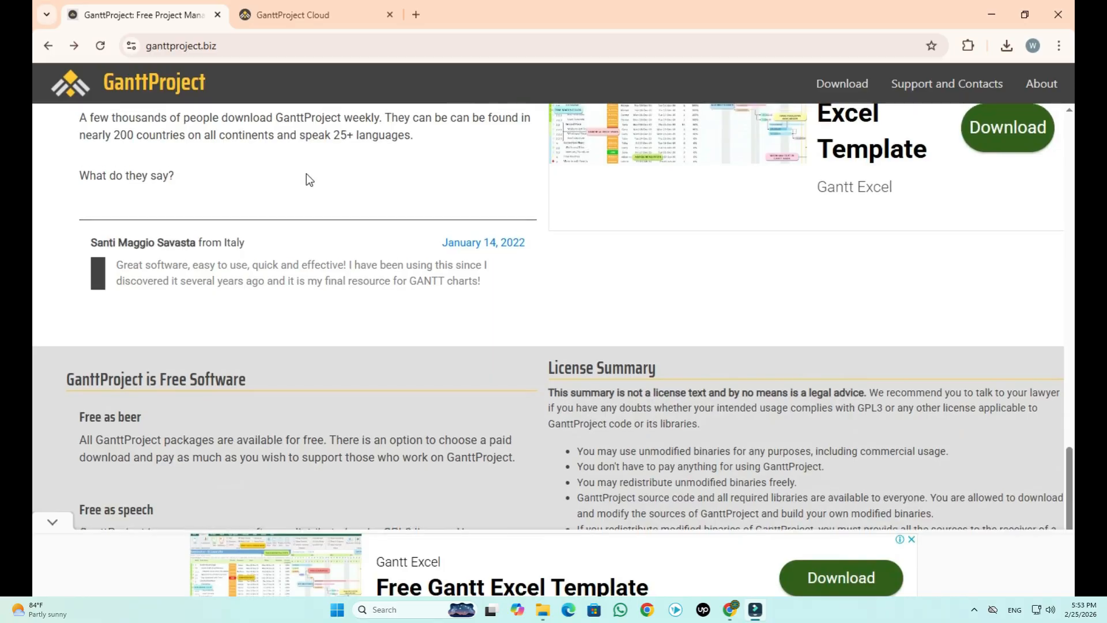
pyautogui.scroll(10, 306, 174)
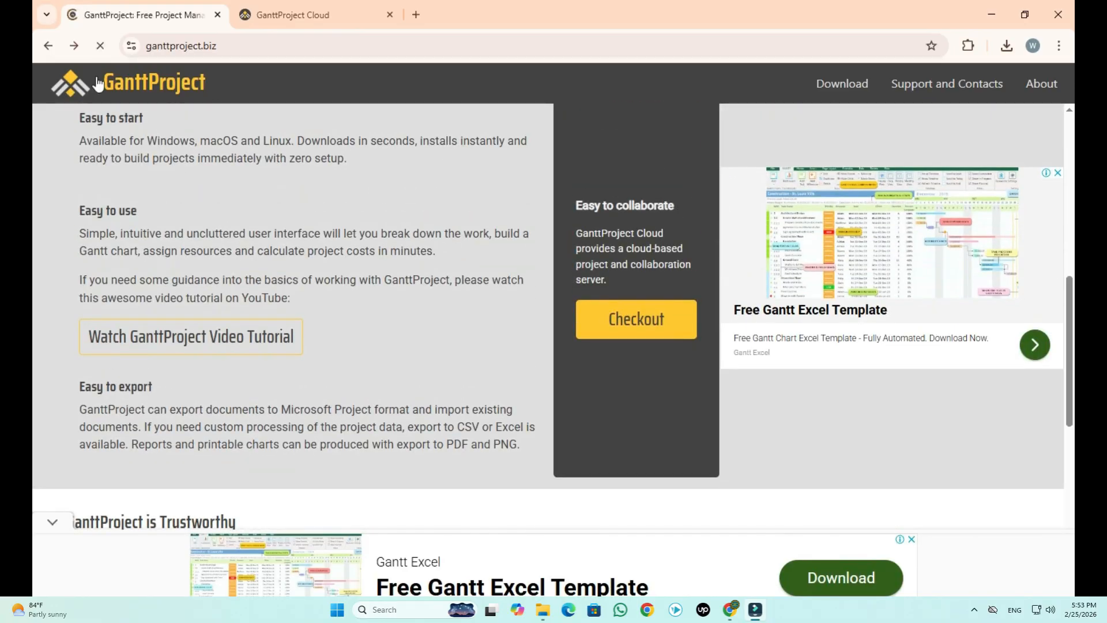
pyautogui.scroll(3, 234, 162)
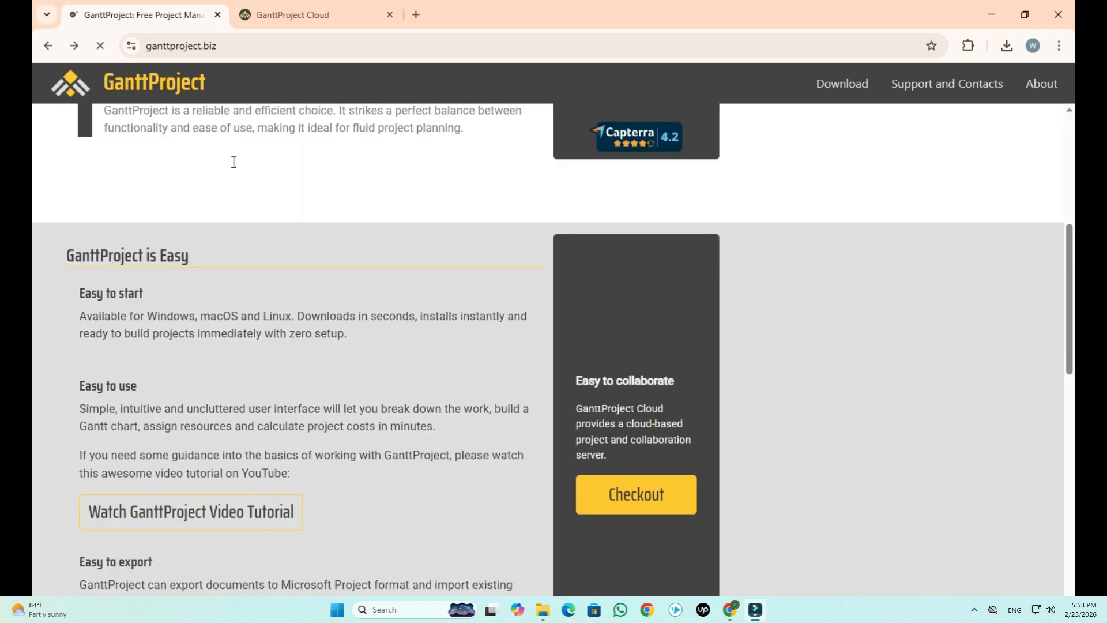
pyautogui.scroll(-6, 233, 162)
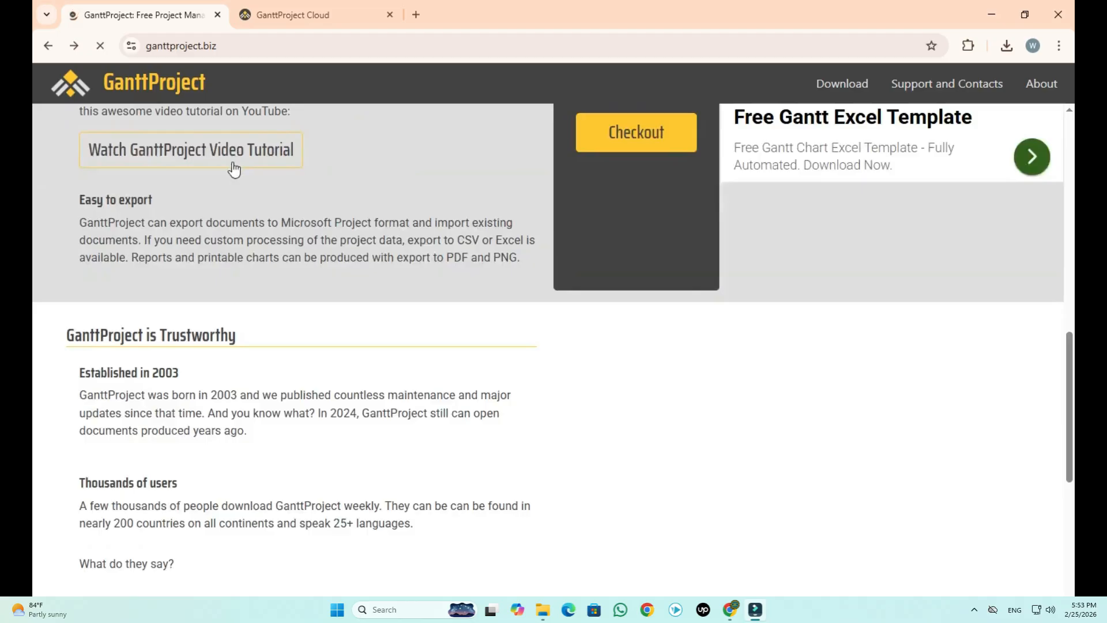
pyautogui.scroll(-5, 233, 169)
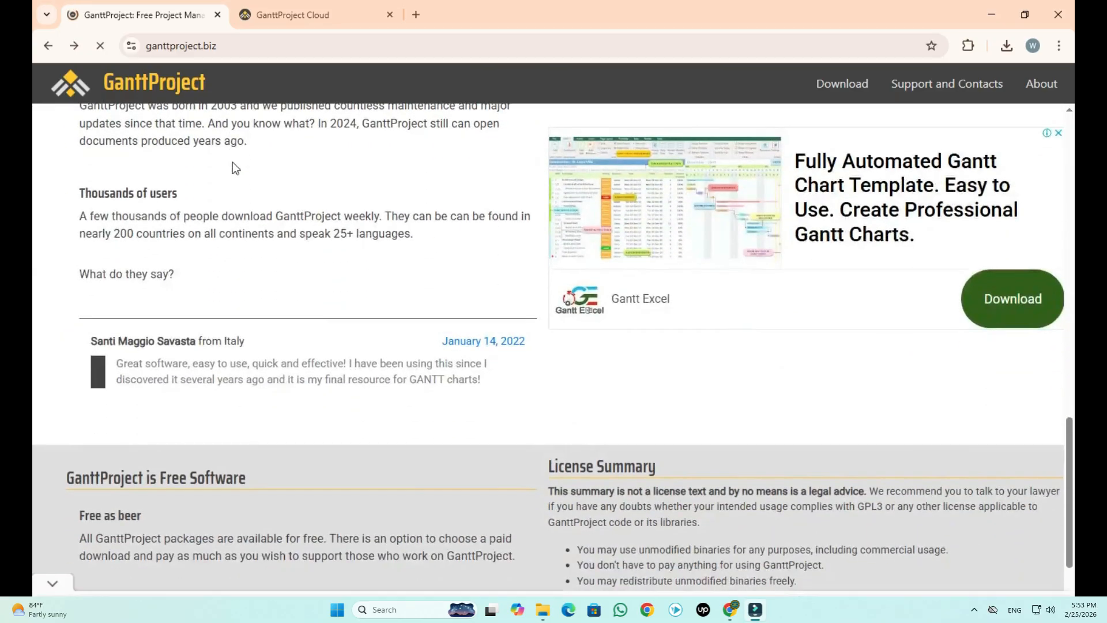
pyautogui.scroll(-2, 233, 167)
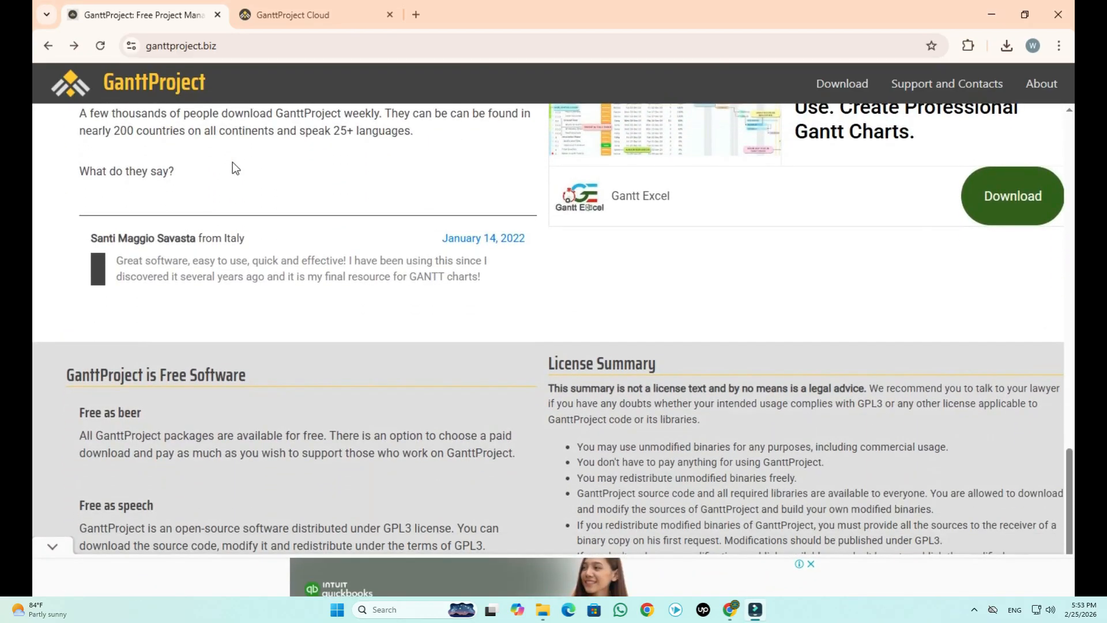
pyautogui.scroll(4, 233, 162)
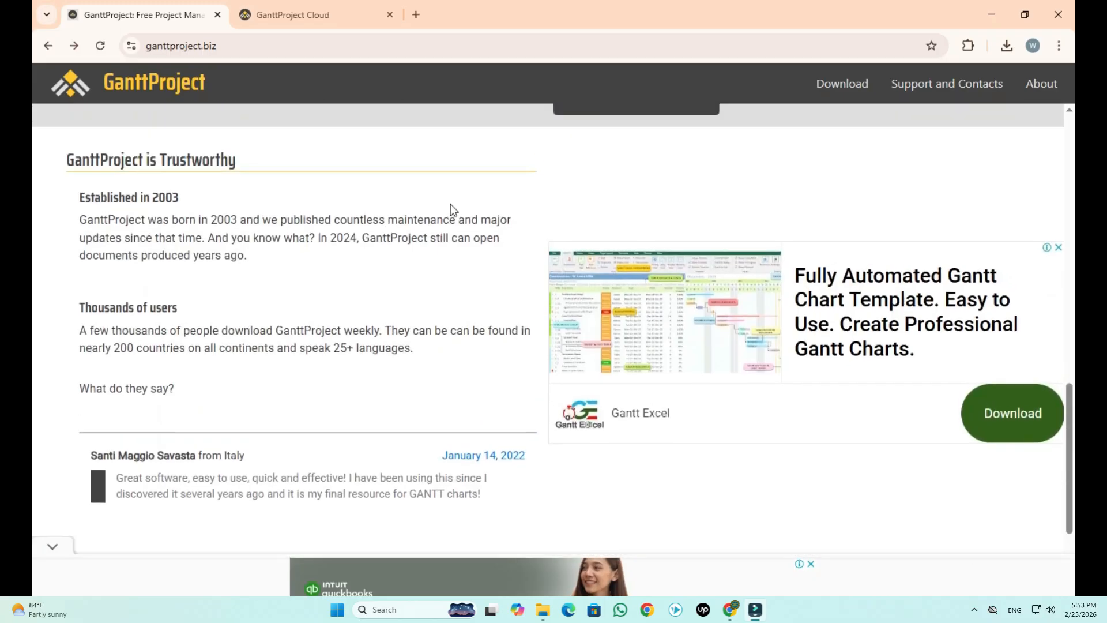